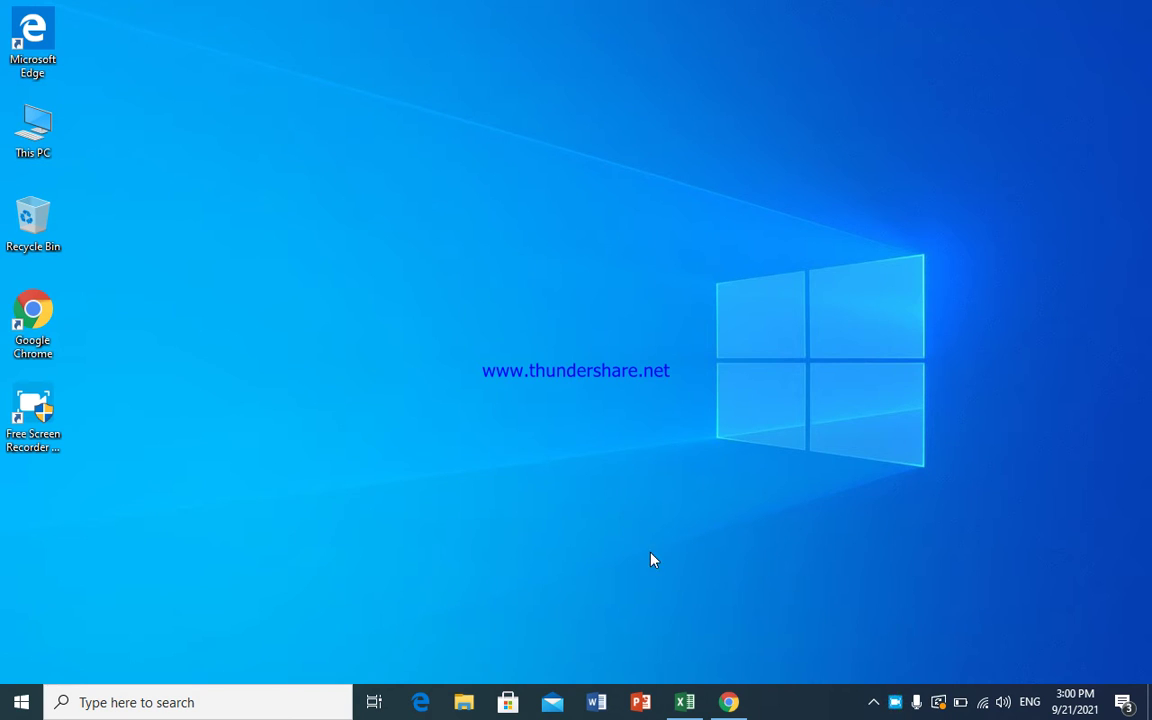
Step: Restore the exsersize workbook window from the taskbar, showing Sheet1's customers table
left_click(684, 700)
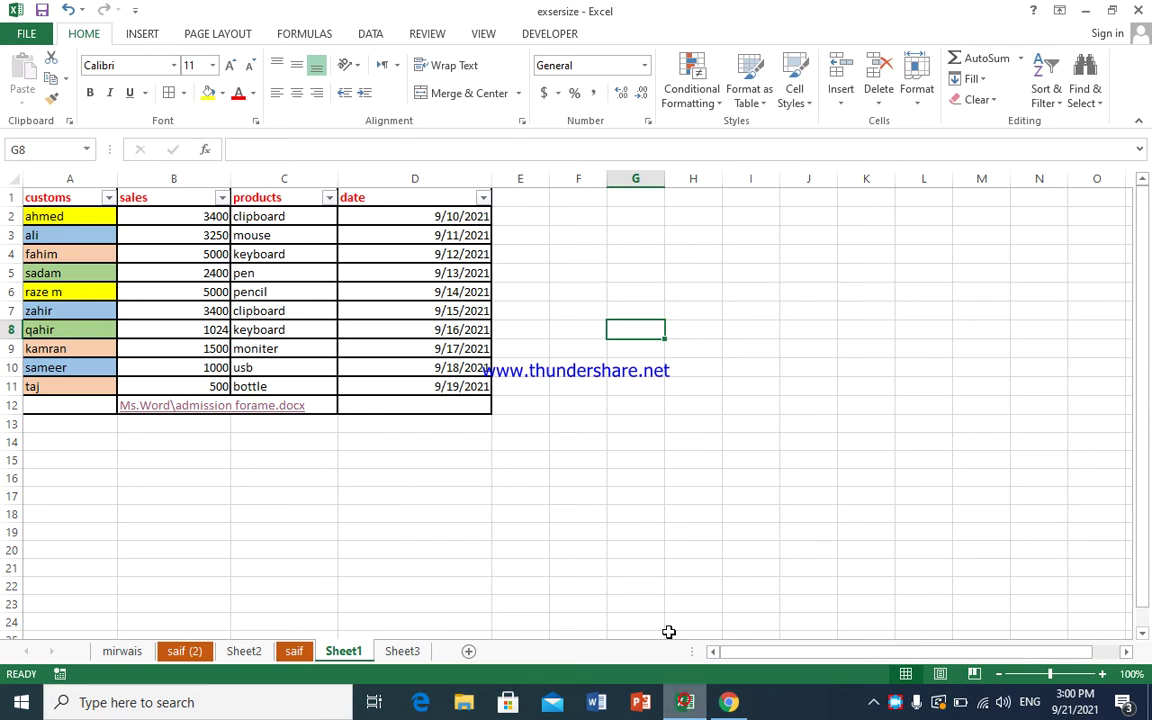
Step: Switch to Sheet3 and select the empty cell J18
left_click(403, 651)
left_click(592, 515)
left_click(590, 513)
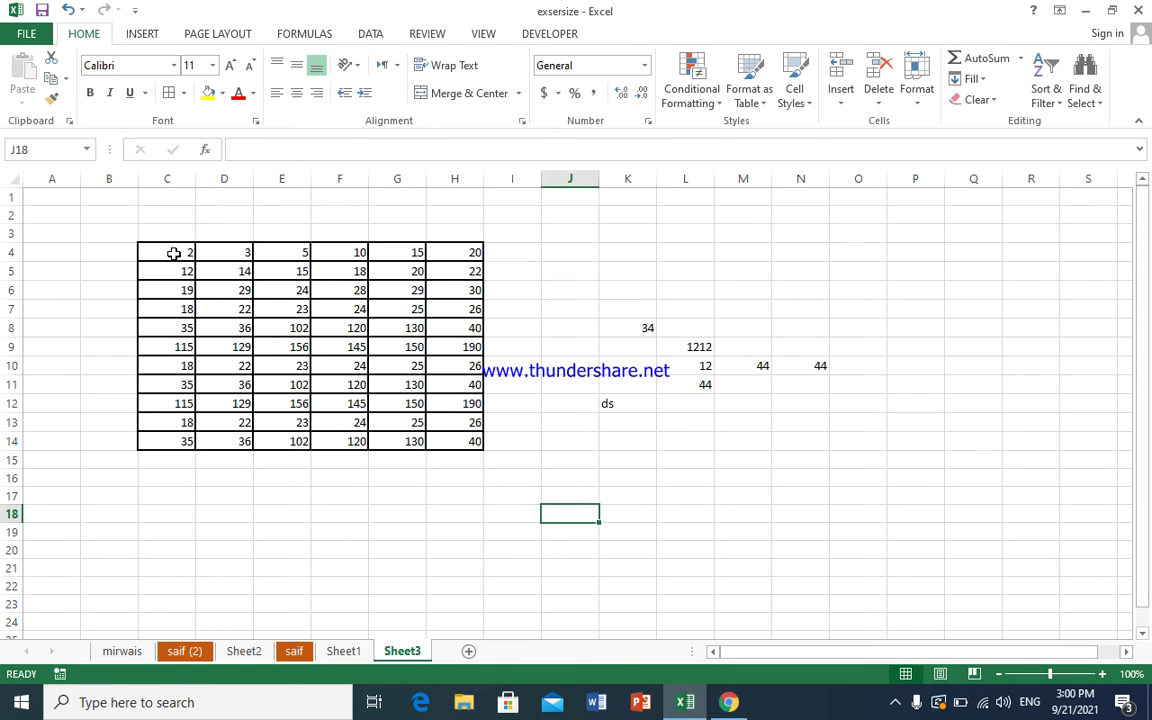
Step: Try moving row 4's values down, cancel the replace prompt, then select C4:C12
mouse_move(173, 253)
left_mouse_down()
mouse_move(200, 276)
mouse_move(384, 252)
left_mouse_up()
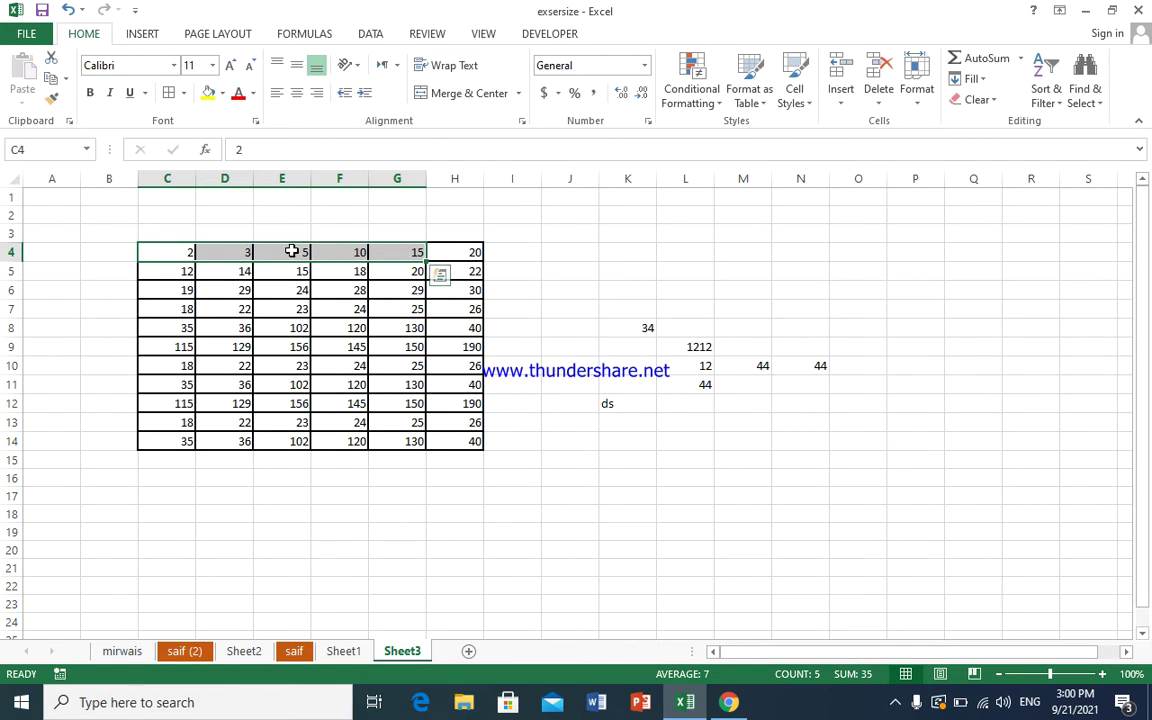
mouse_move(173, 262)
left_mouse_down()
mouse_move(173, 297)
mouse_move(174, 278)
left_mouse_up()
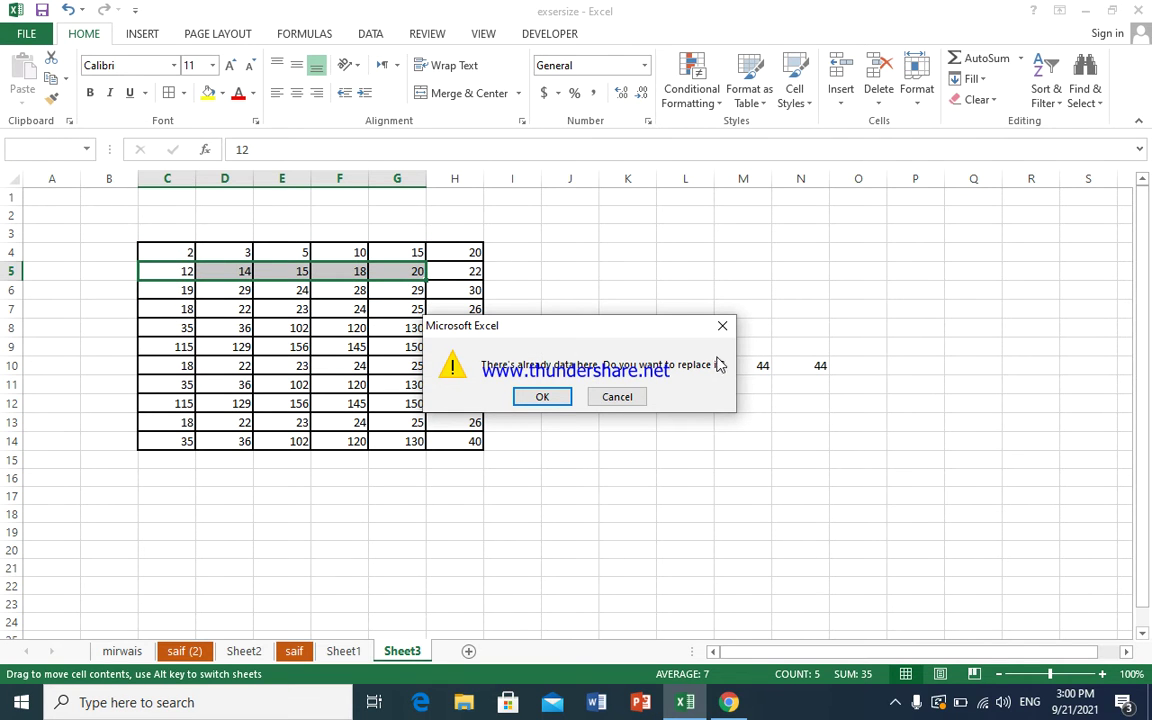
left_click(722, 325)
left_click_drag(173, 252, 188, 398)
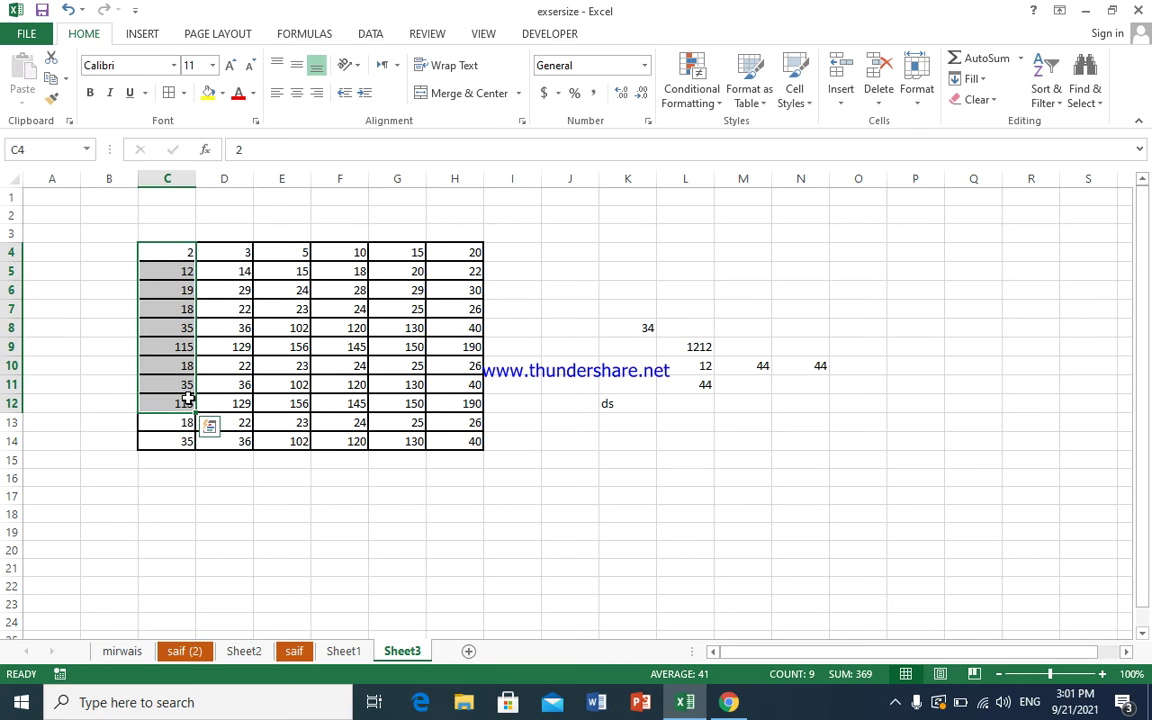
left_click(525, 330)
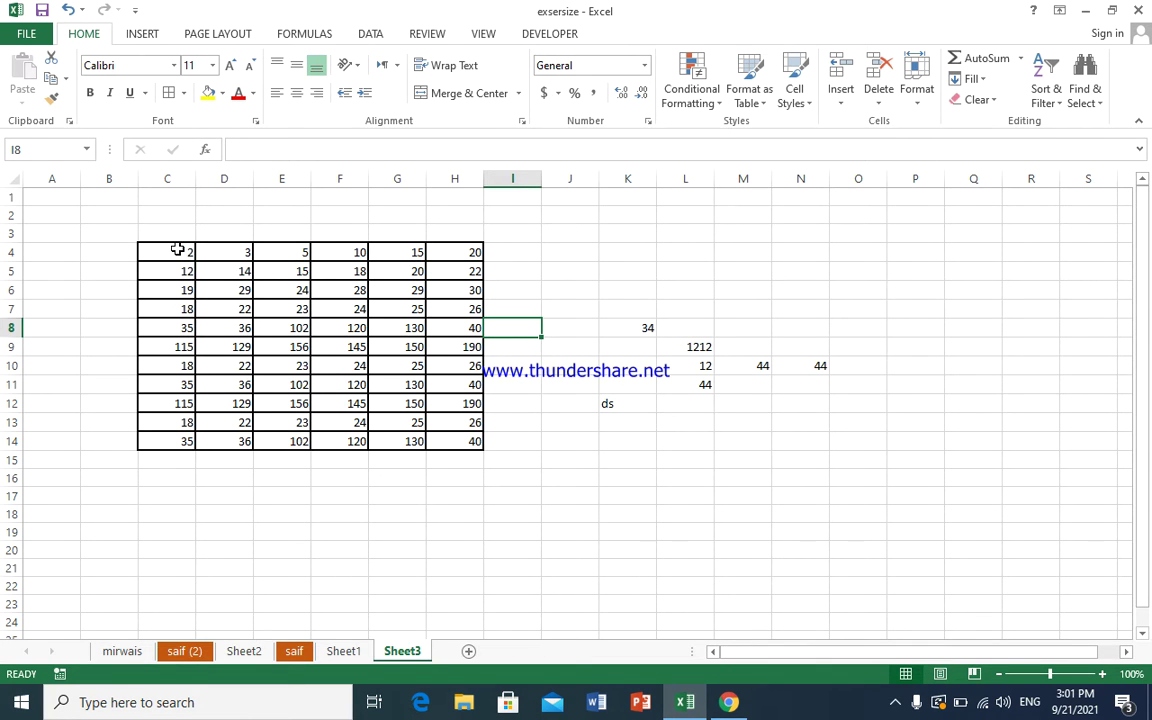
Step: Select row 4's values, C4 through H4
left_click_drag(177, 249, 421, 247)
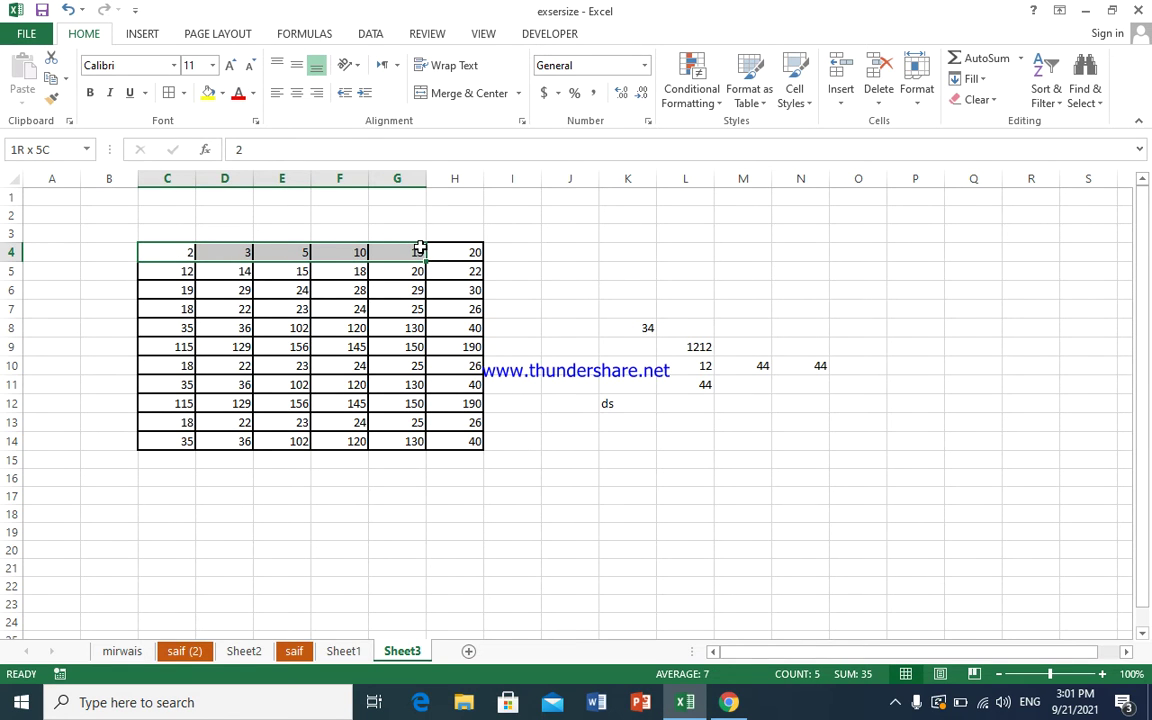
left_click_drag(421, 247, 421, 247)
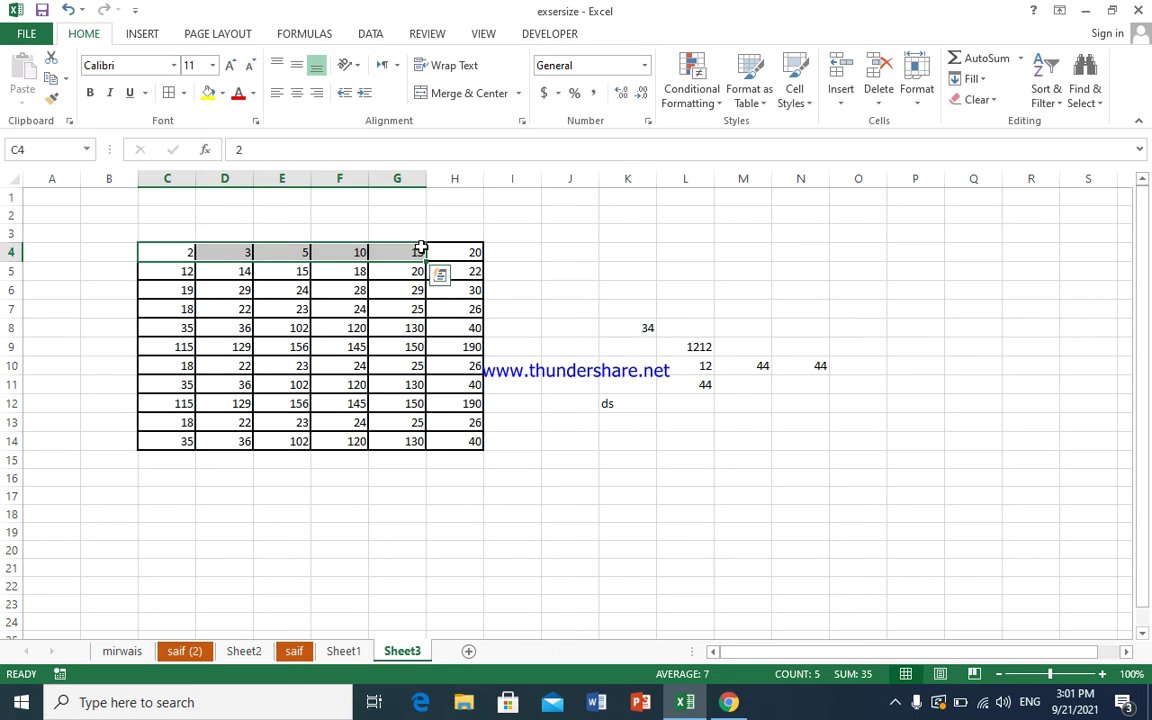
left_click_drag(170, 254, 438, 250)
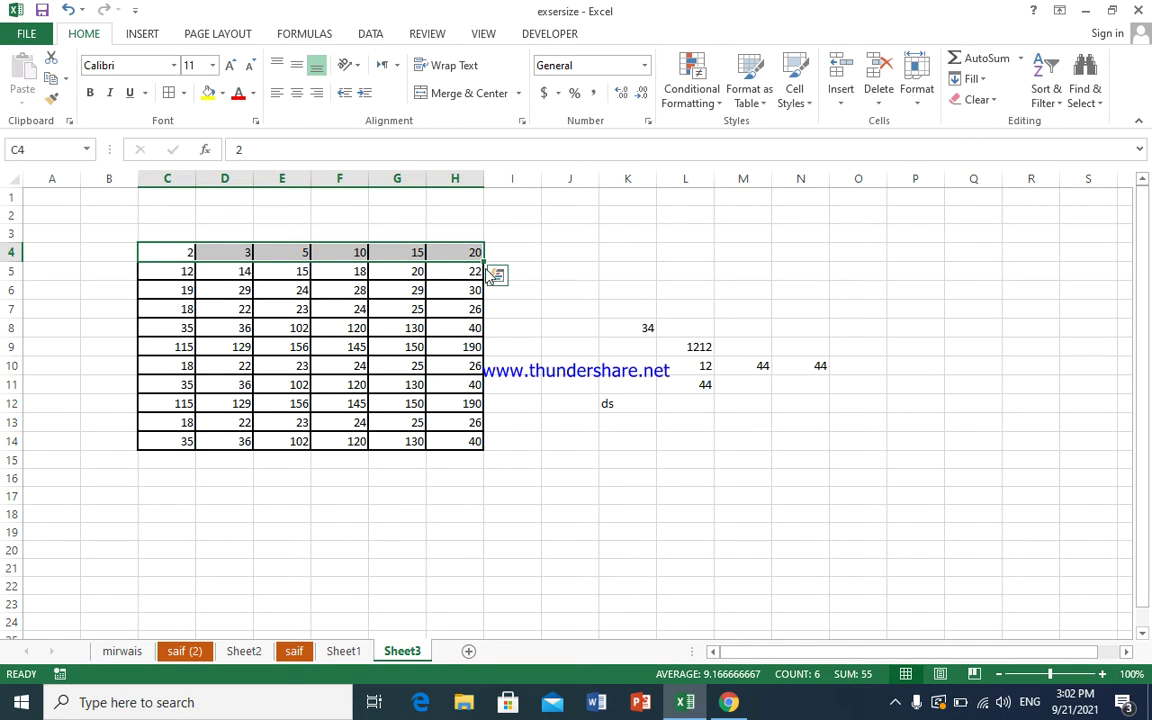
Step: Select H4:H14 so the status bar shows Average 59.09, Count 11, Sum 650
left_click_drag(455, 260, 462, 420)
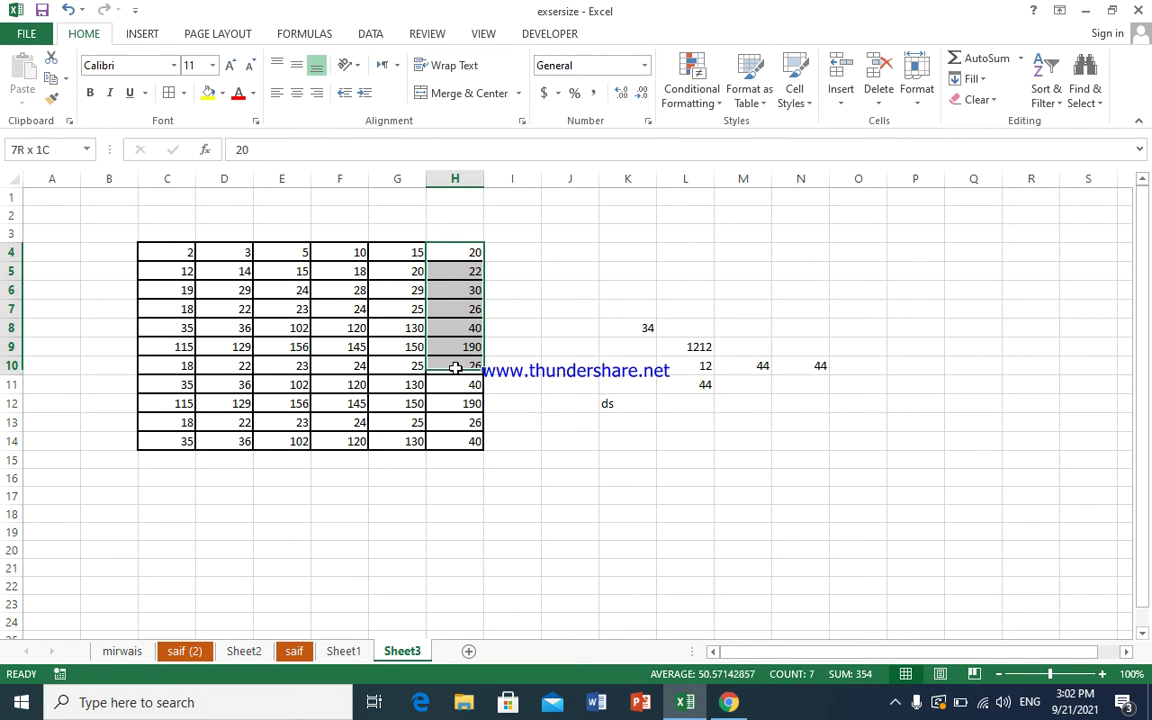
left_click_drag(462, 420, 463, 432)
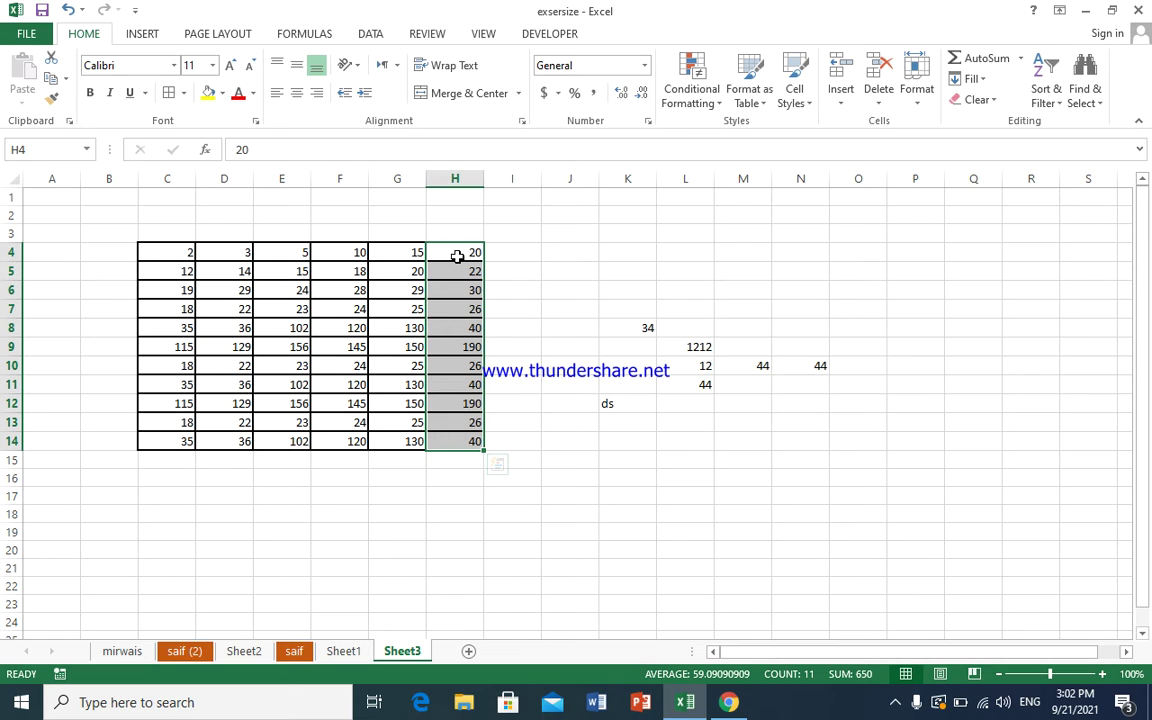
left_click_drag(457, 256, 458, 413)
left_click_drag(458, 413, 458, 437)
right_click(583, 677)
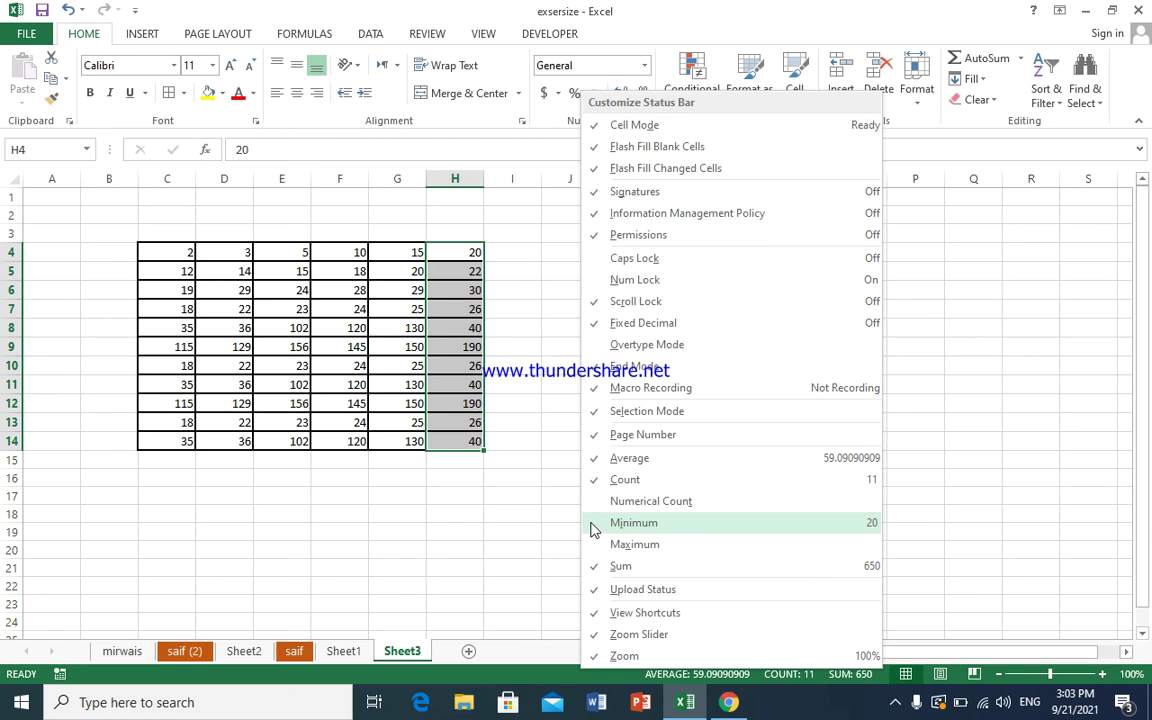
Step: Turn on Minimum in the status bar summary, then select row 4's values C4:H4
left_click(592, 527)
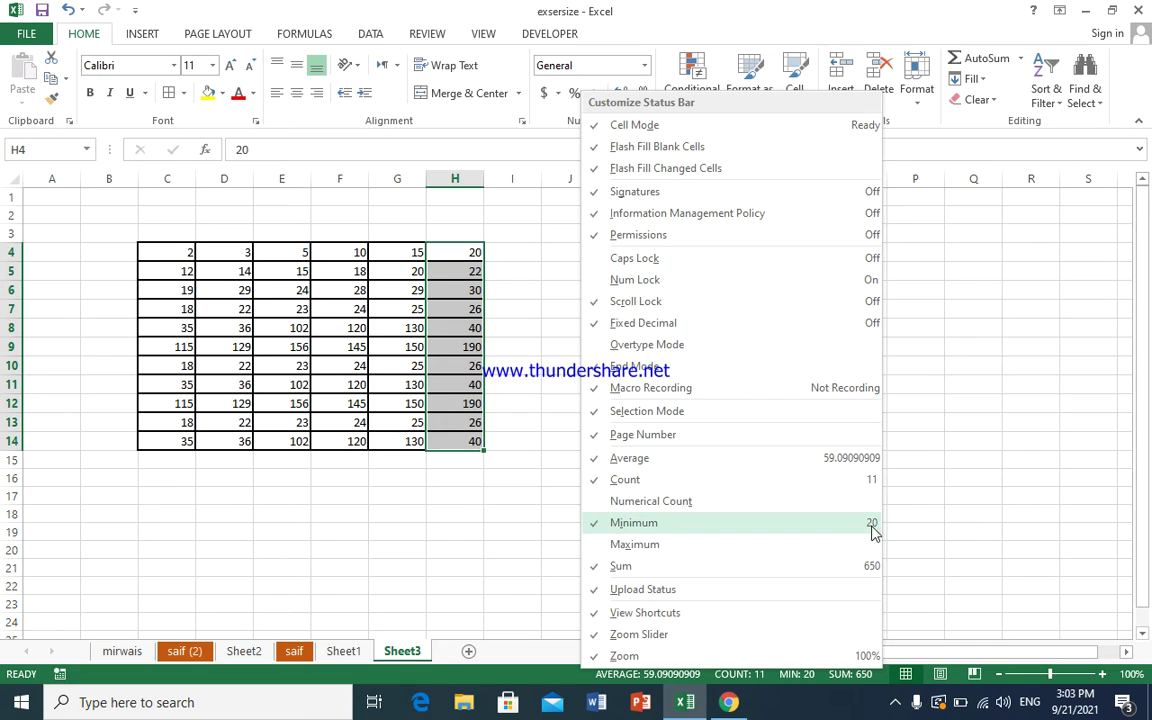
left_click(541, 511)
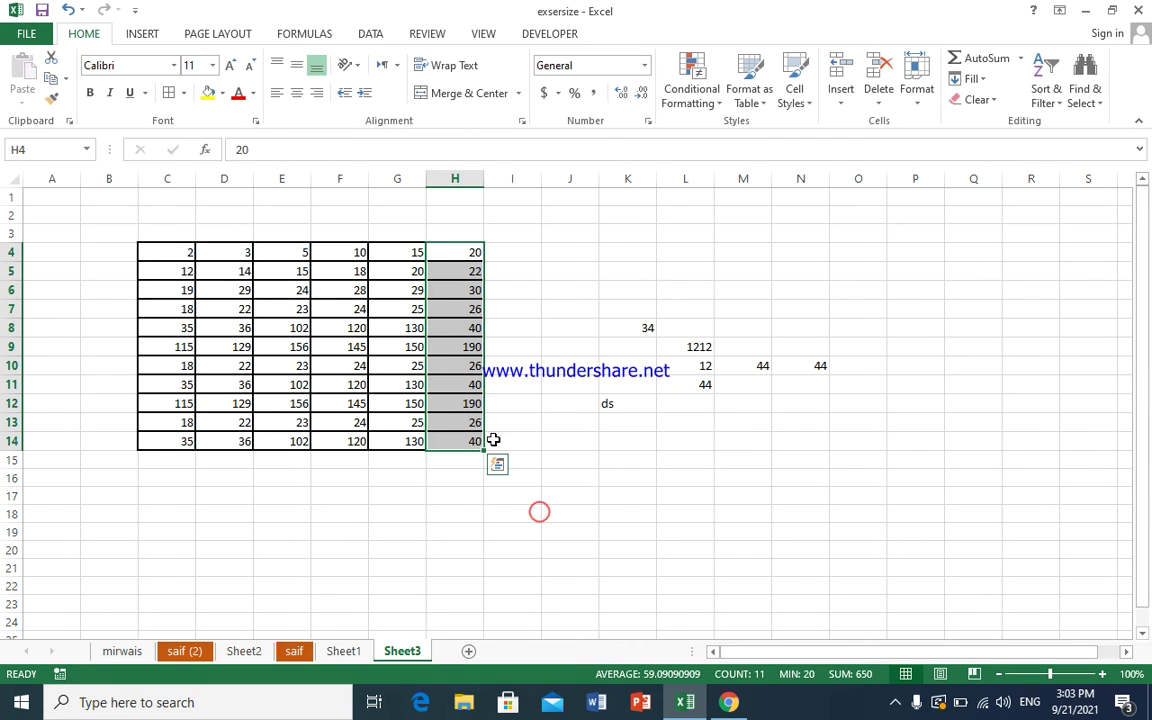
left_click_drag(177, 253, 437, 251)
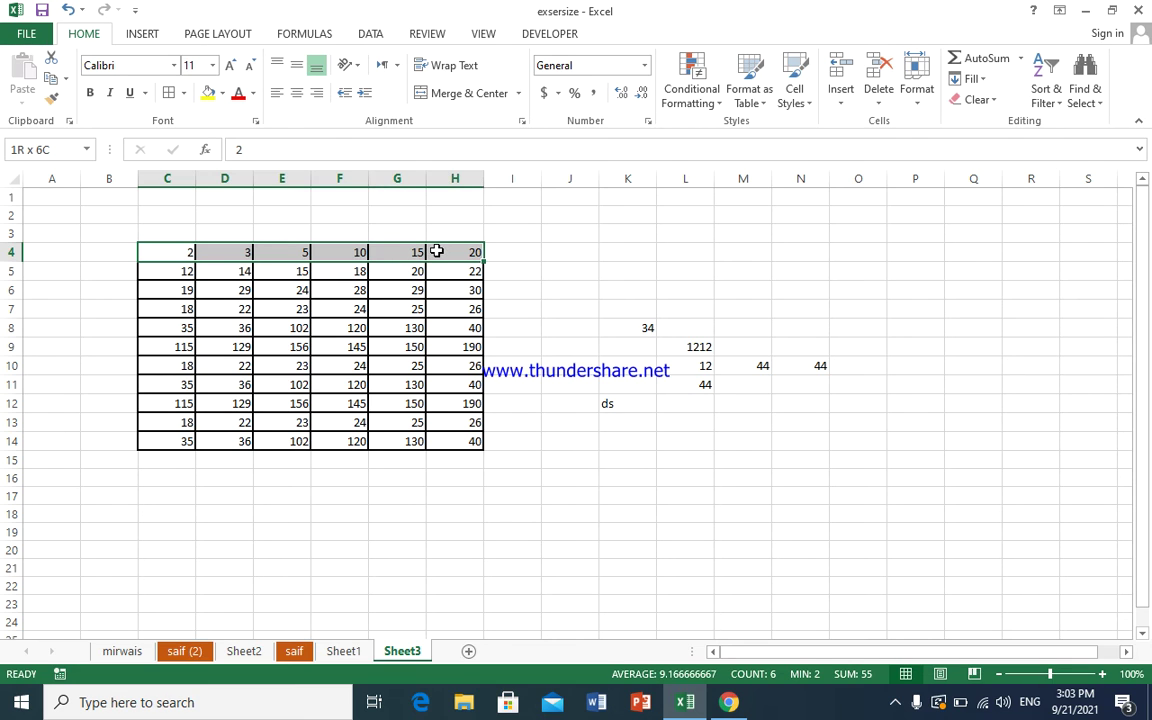
Step: Add Maximum to the status bar summary, then select column H's values H4:H14
left_click_drag(437, 251, 438, 251)
right_click(565, 676)
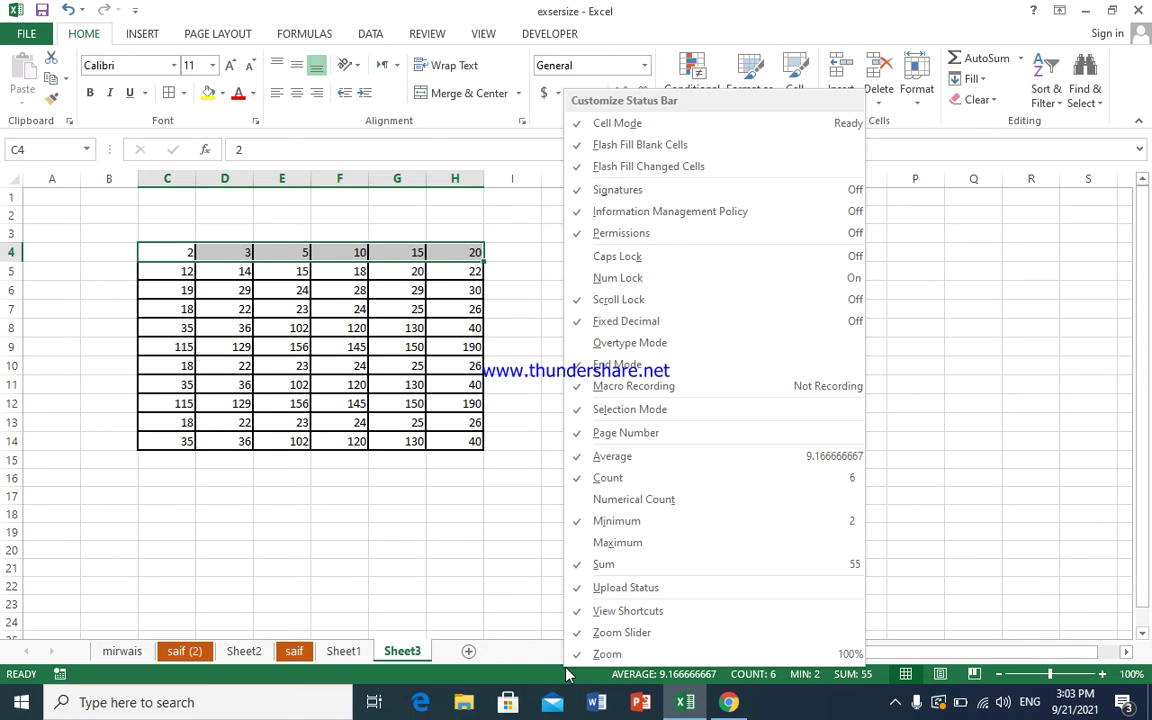
left_click(578, 545)
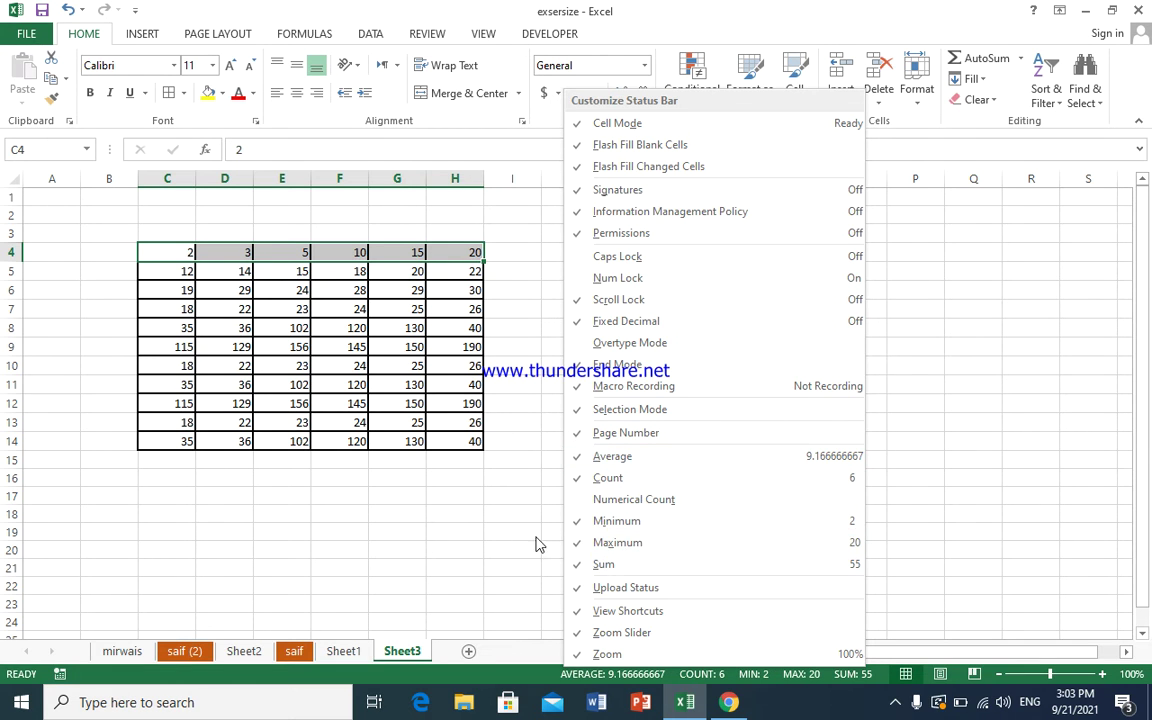
left_click(504, 535)
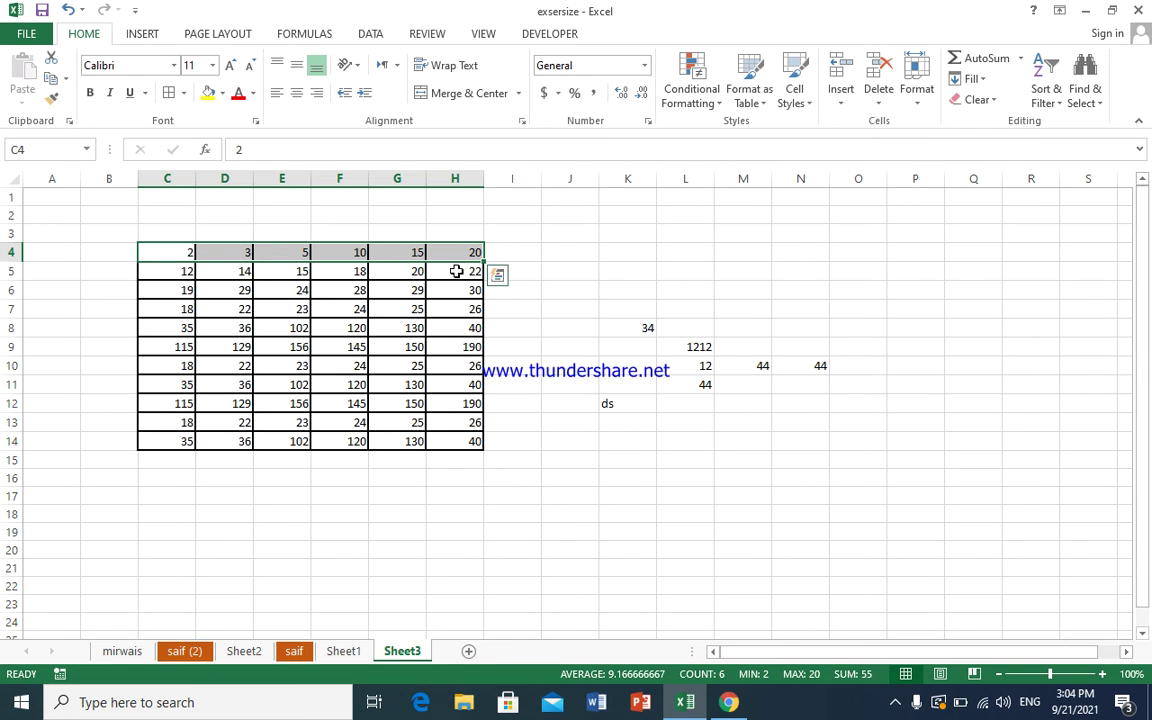
left_click_drag(449, 252, 457, 441)
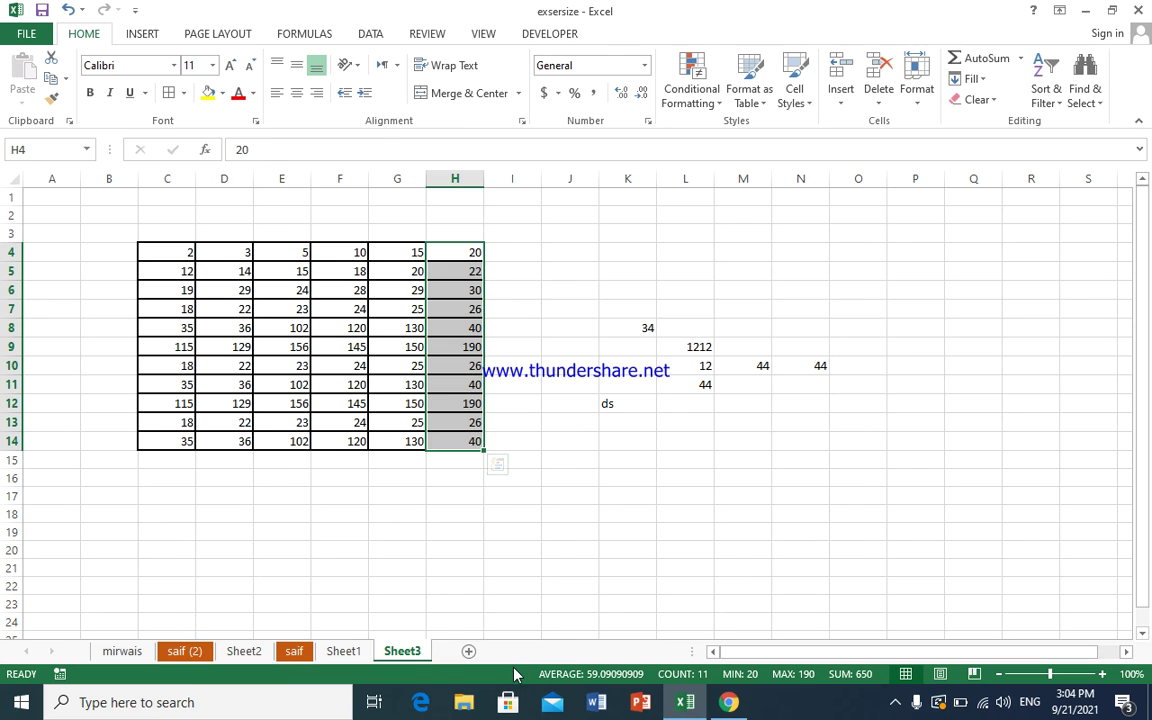
Step: Remove Maximum and Minimum from the status bar summary, then return to Sheet1
right_click(519, 677)
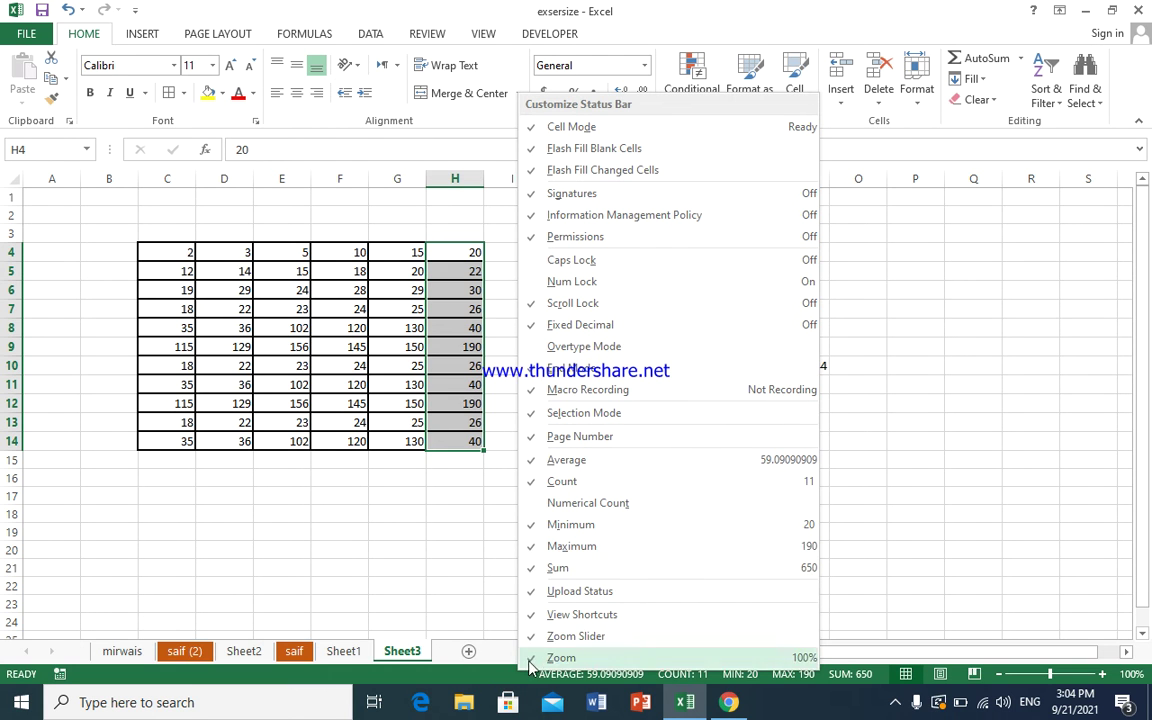
left_click(538, 546)
left_click(534, 525)
left_click(470, 502)
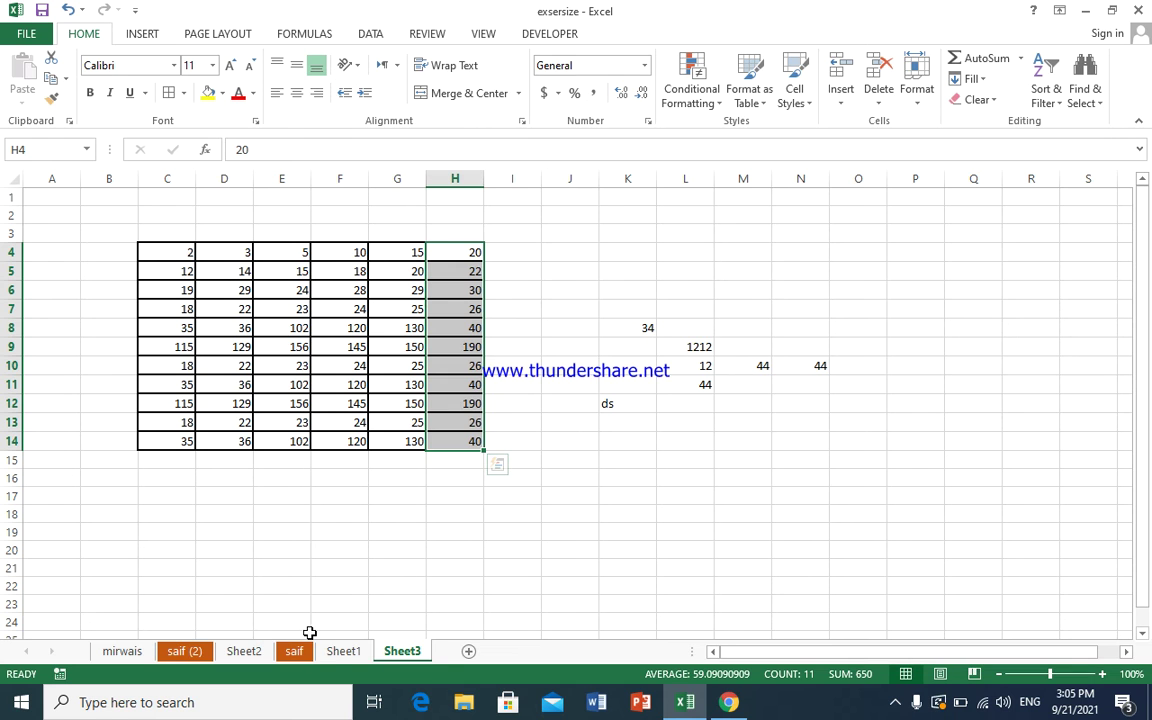
left_click(338, 650)
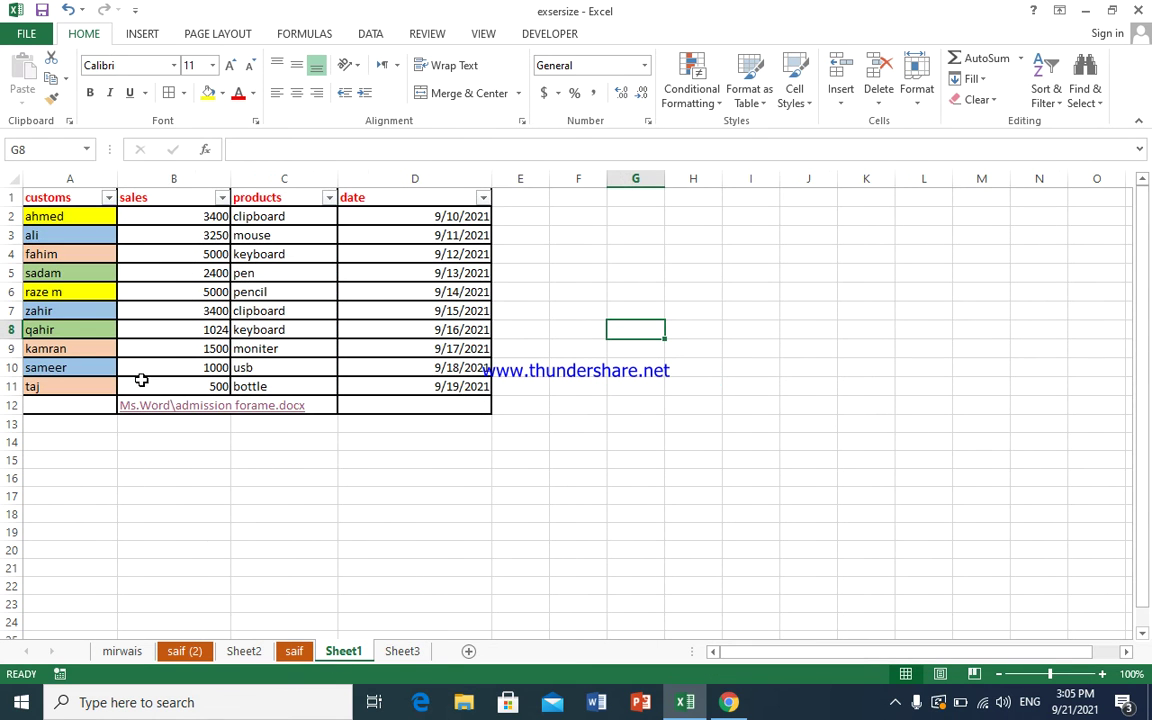
Step: Apply Clear All to the customers table A1:D12, removing its contents and formatting
left_click(40, 199)
mouse_move(40, 199)
left_mouse_down()
mouse_move(428, 372)
mouse_move(439, 401)
left_mouse_up()
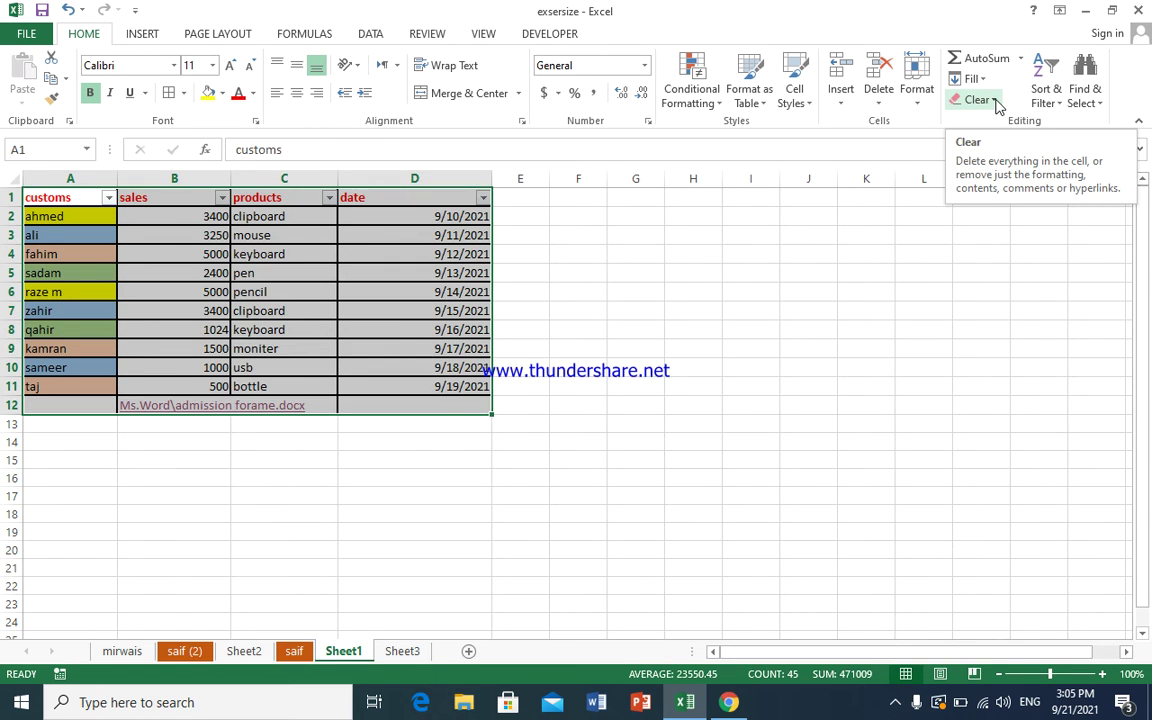
left_click(994, 101)
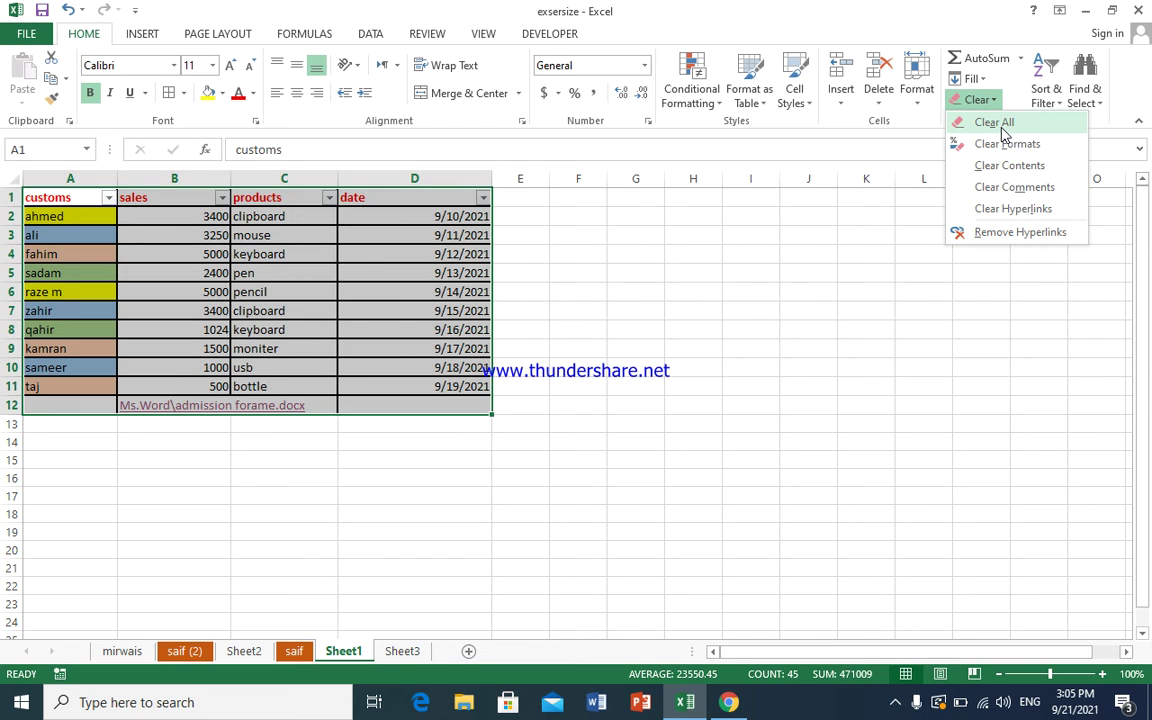
left_click(1003, 123)
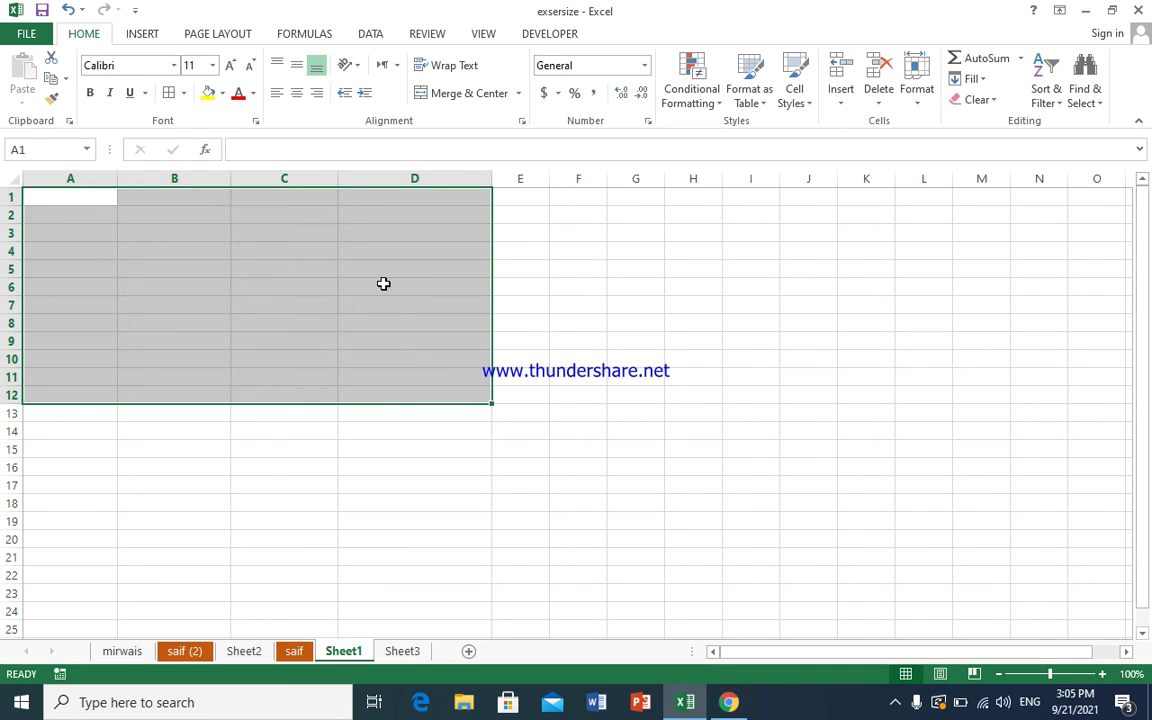
key("ctrl+z")
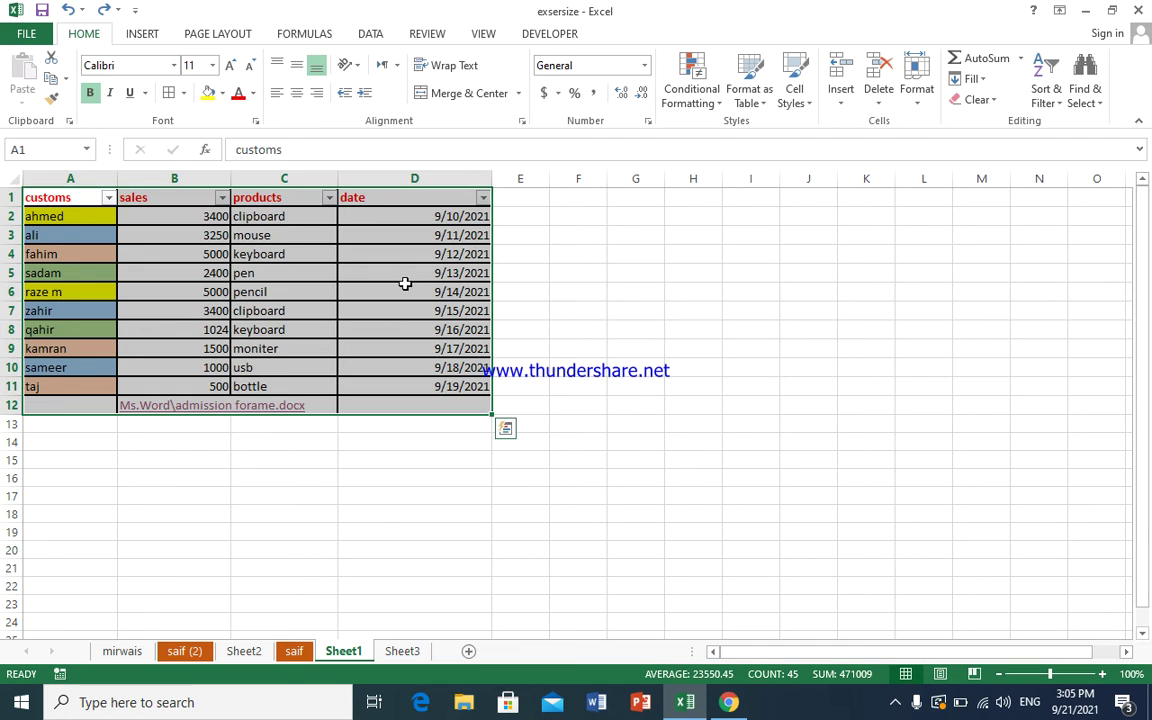
left_click(988, 106)
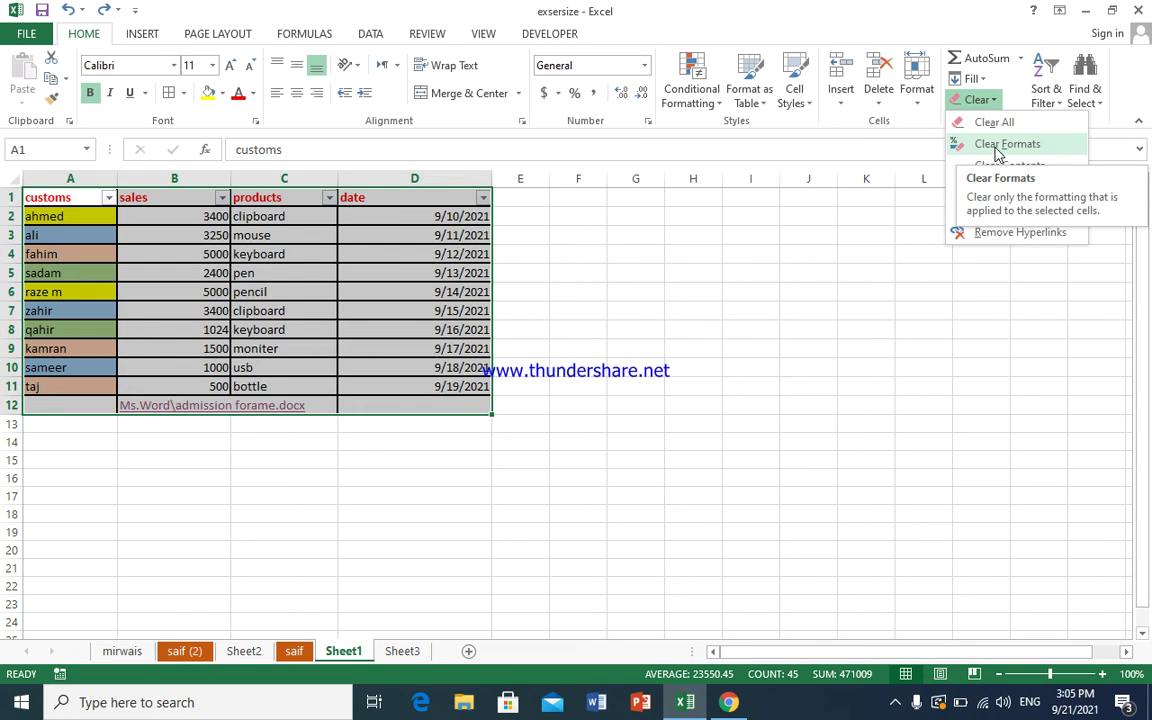
left_click(243, 270)
left_click(243, 272)
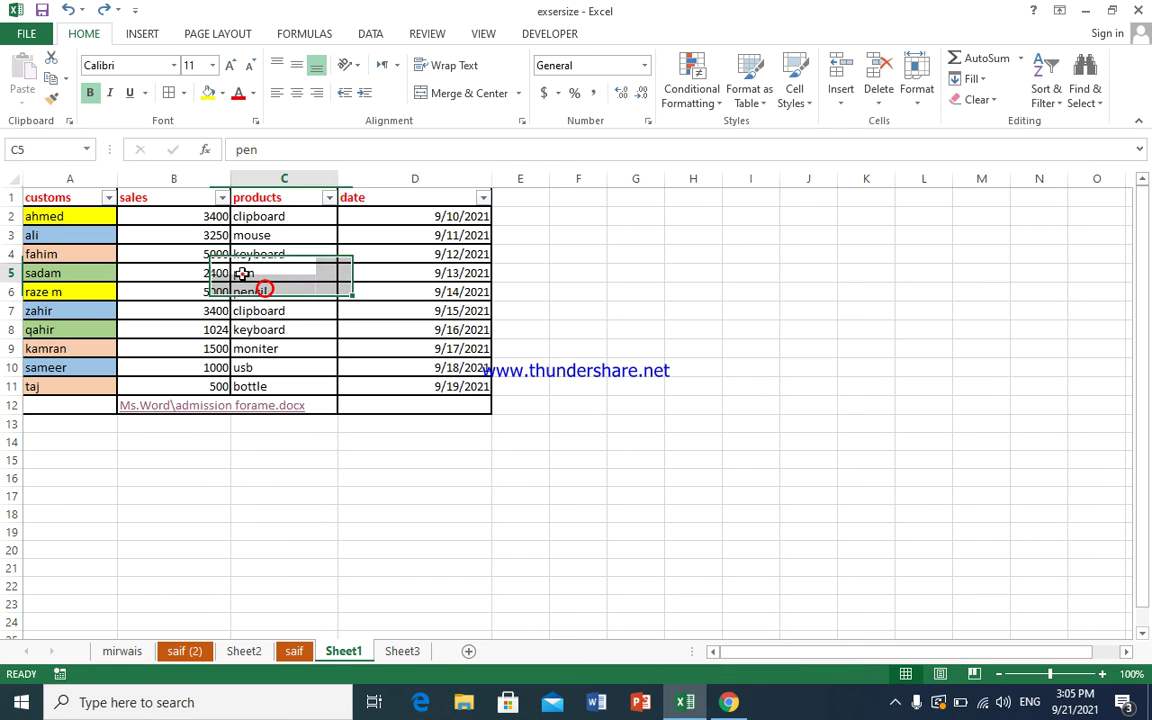
Step: Apply bold, italic and underline to sales cells B2:B7, then select the whole table
left_click_drag(186, 216, 186, 312)
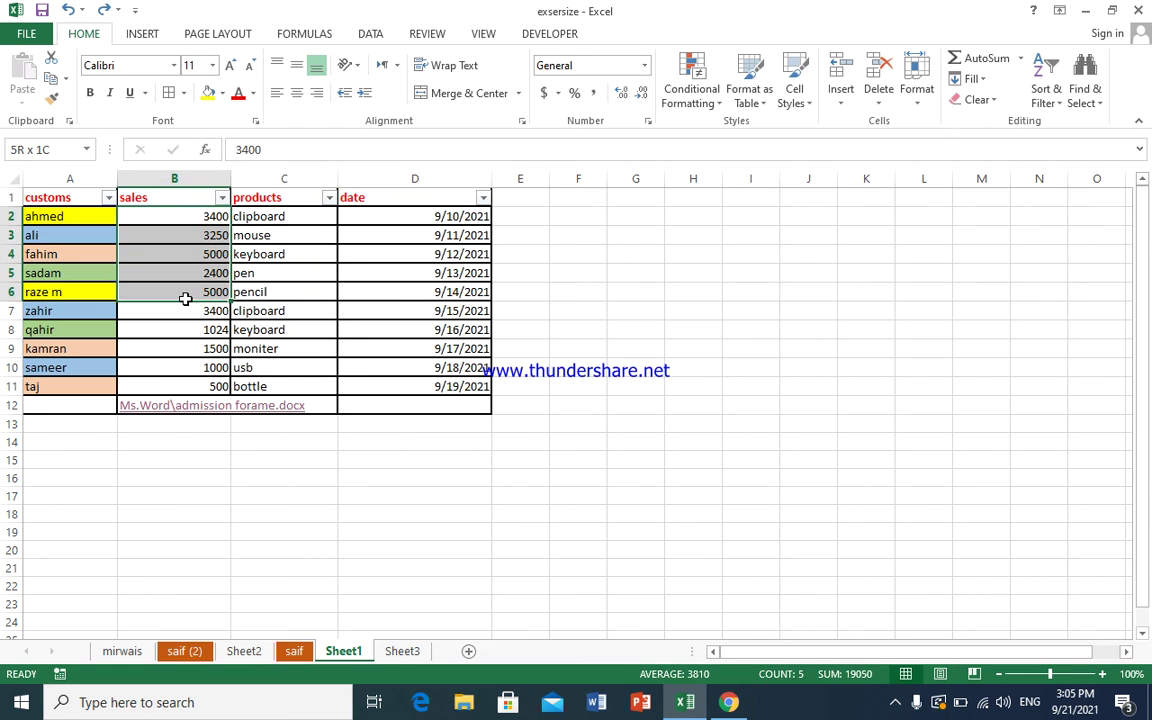
left_click(93, 93)
left_click(110, 93)
left_click(129, 93)
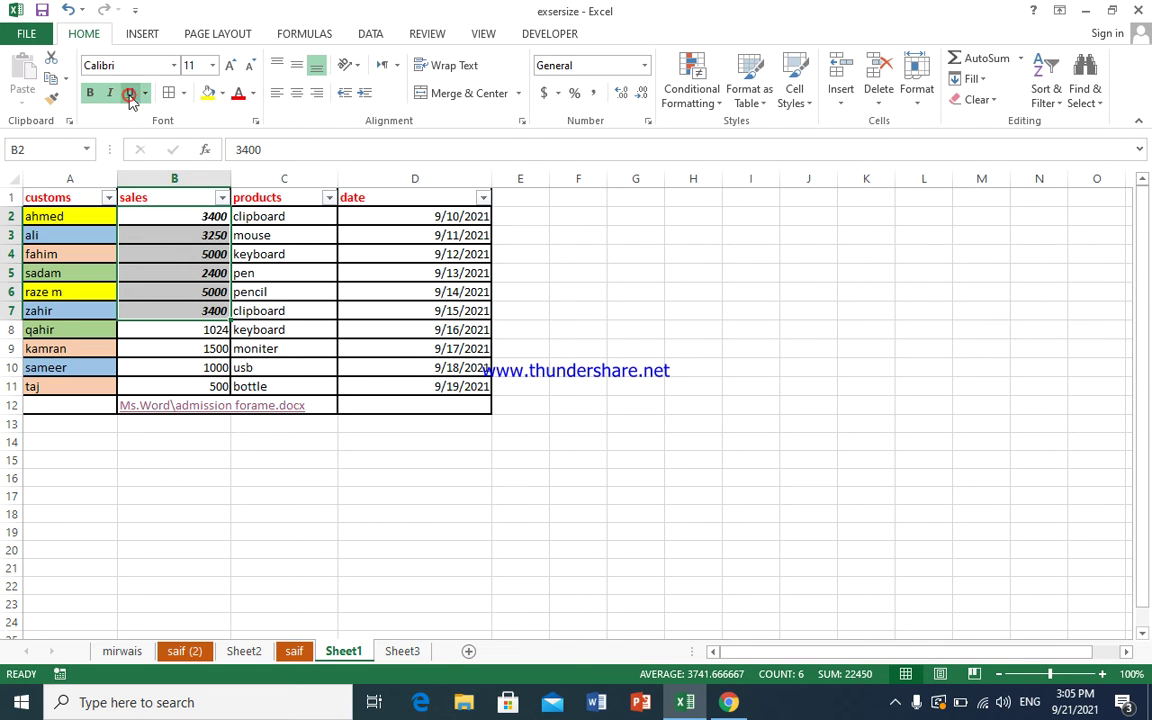
left_click(512, 290)
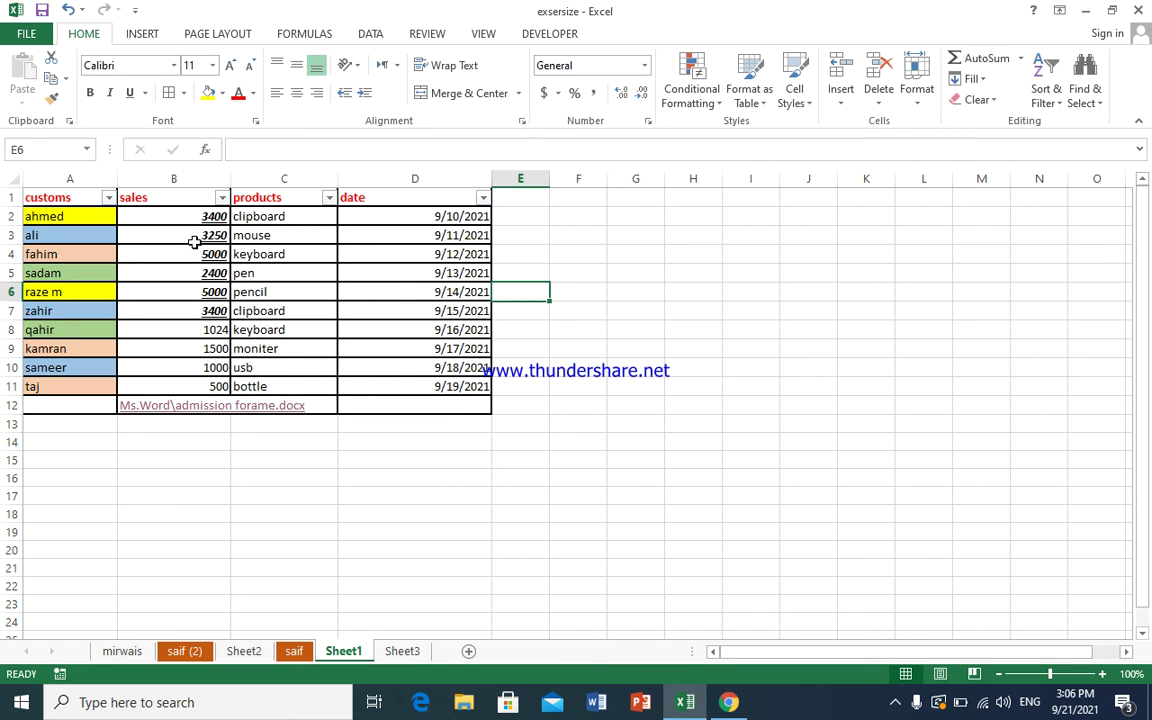
left_click_drag(46, 195, 373, 401)
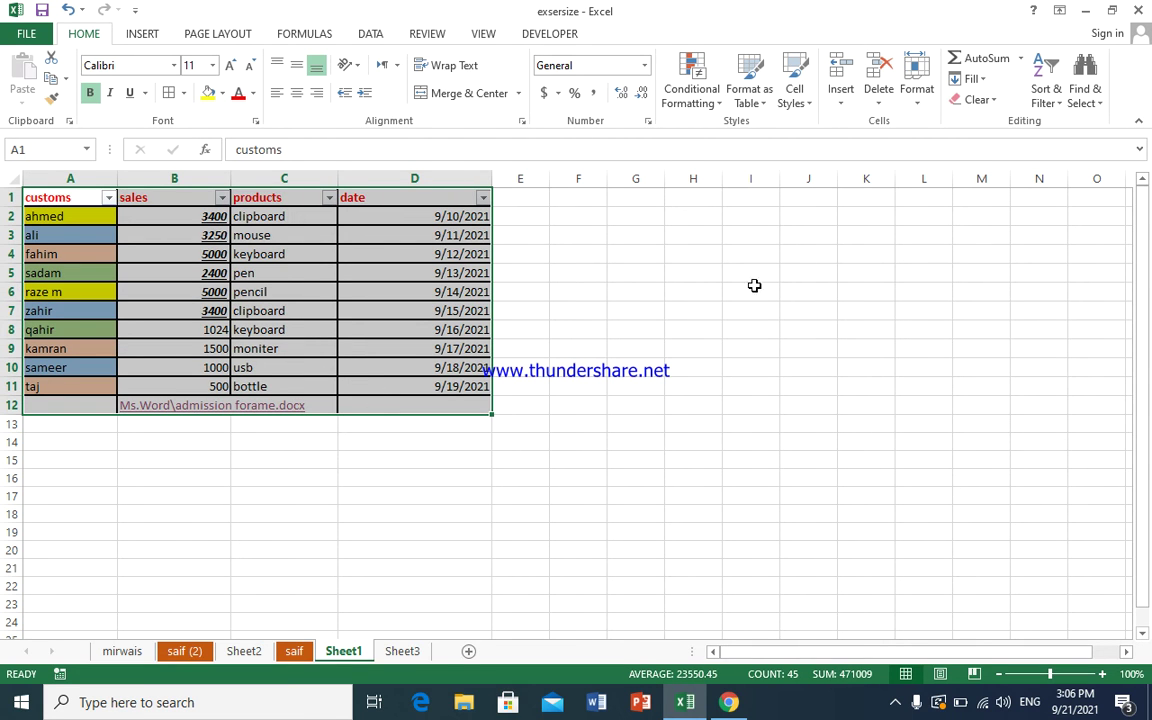
Step: Apply Clear Formats to the selected sales table
left_click(975, 99)
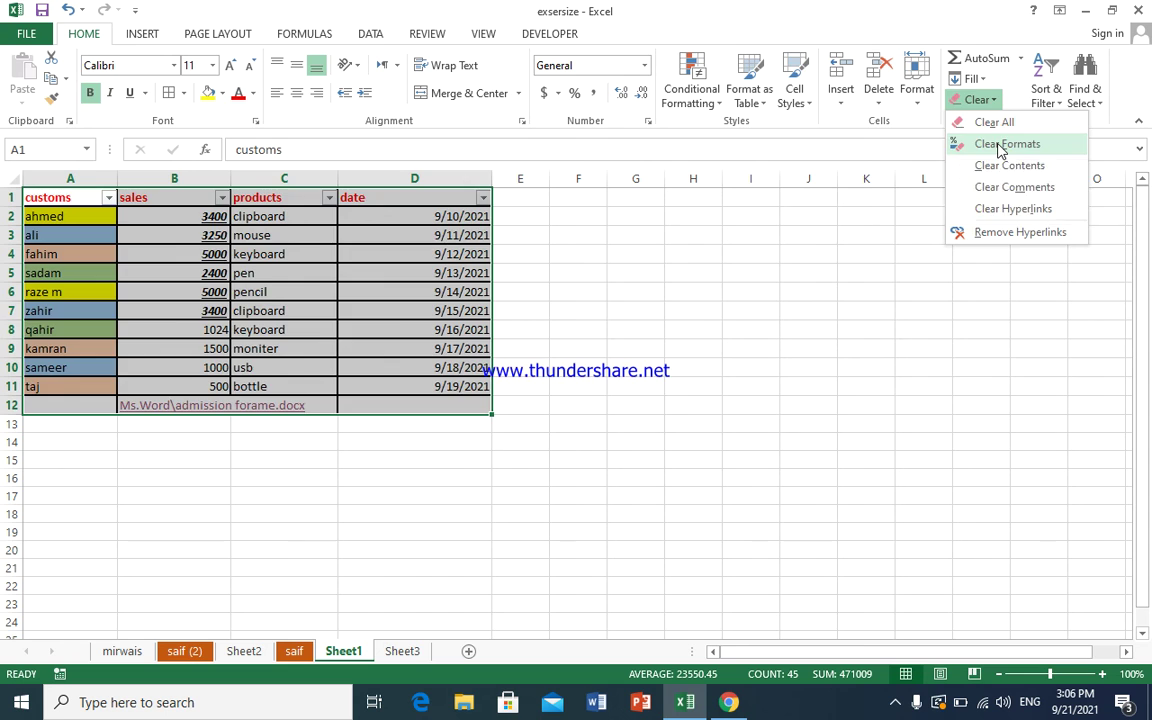
left_click(1000, 146)
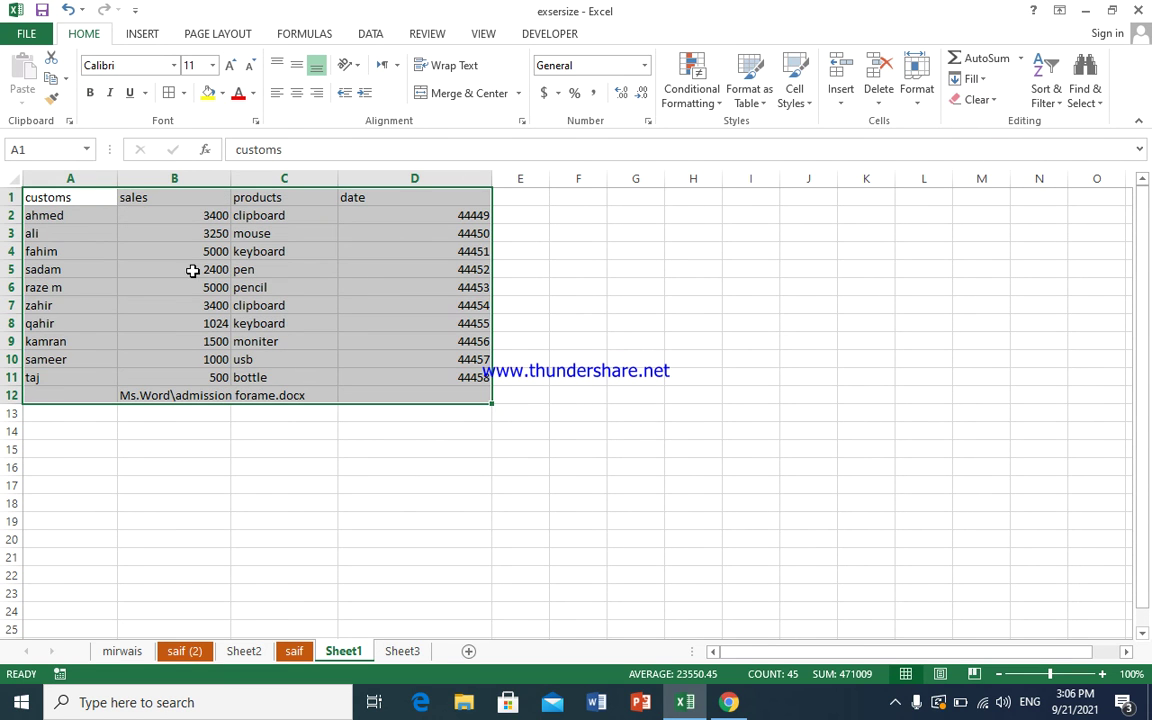
left_click(78, 251)
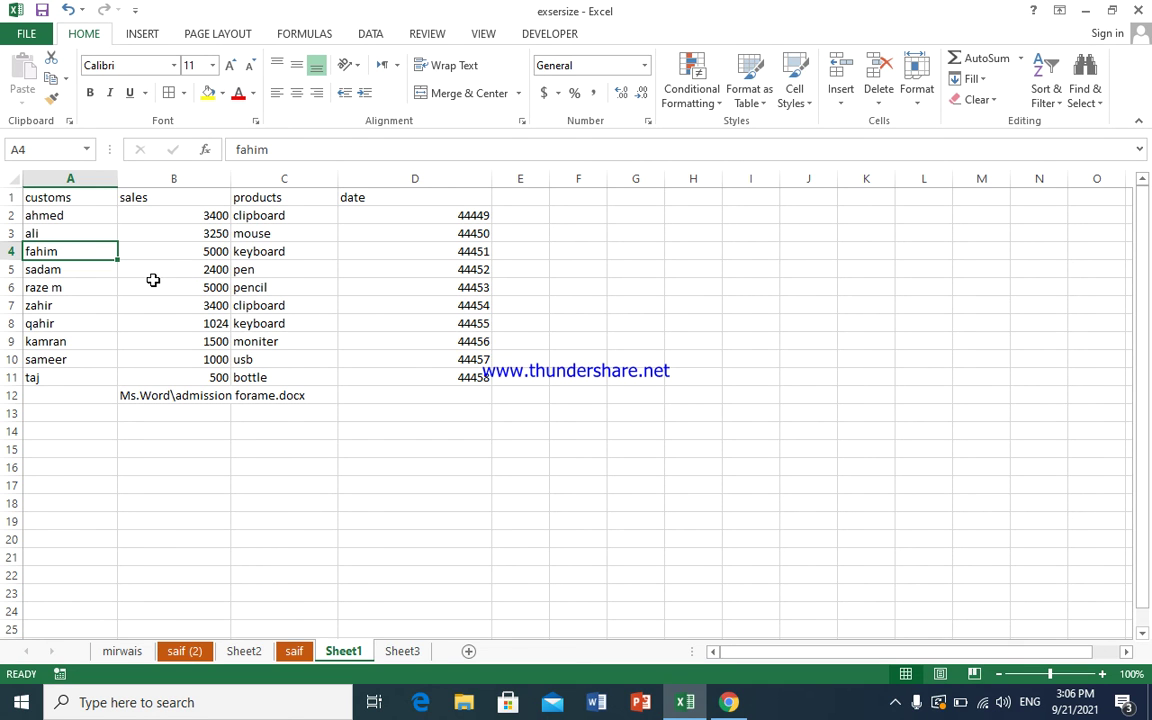
Step: Undo four times, restoring the table formatting and removing bold, italic and underline from B2:B7
left_click(66, 10)
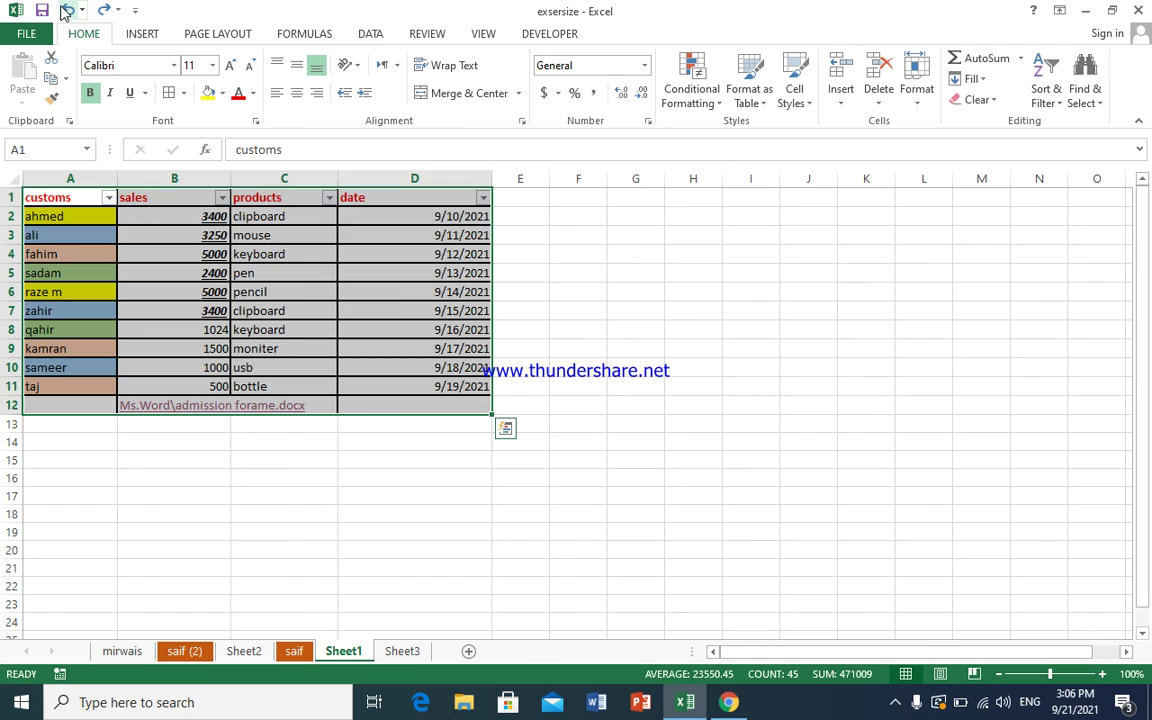
left_click(66, 10)
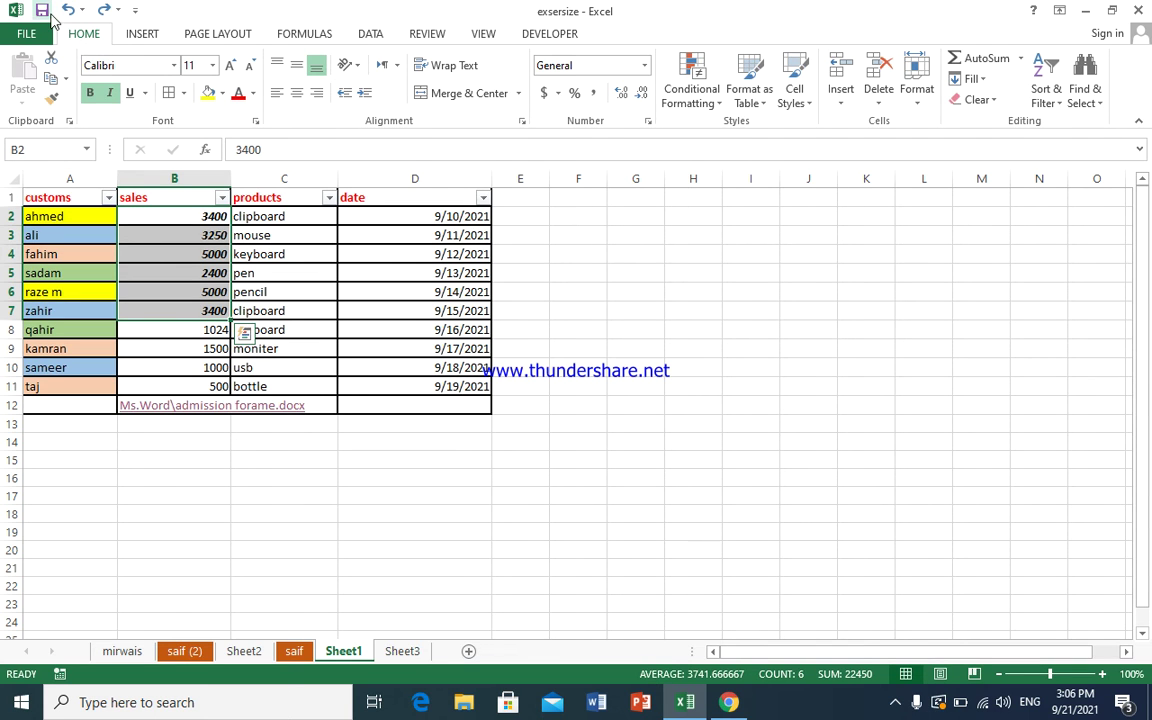
left_click(66, 10)
left_click(66, 10)
Step: Apply Clear Contents to sales cells B2:B11, emptying them but keeping their formatting
left_click_drag(573, 302, 573, 296)
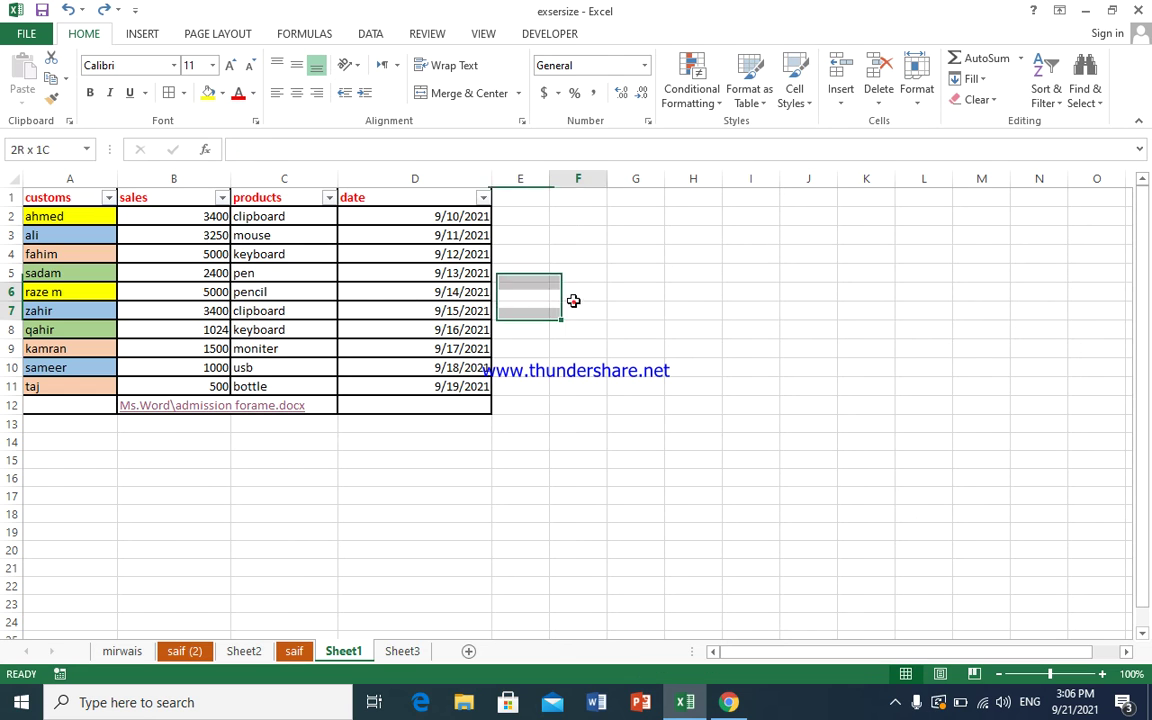
left_click(975, 99)
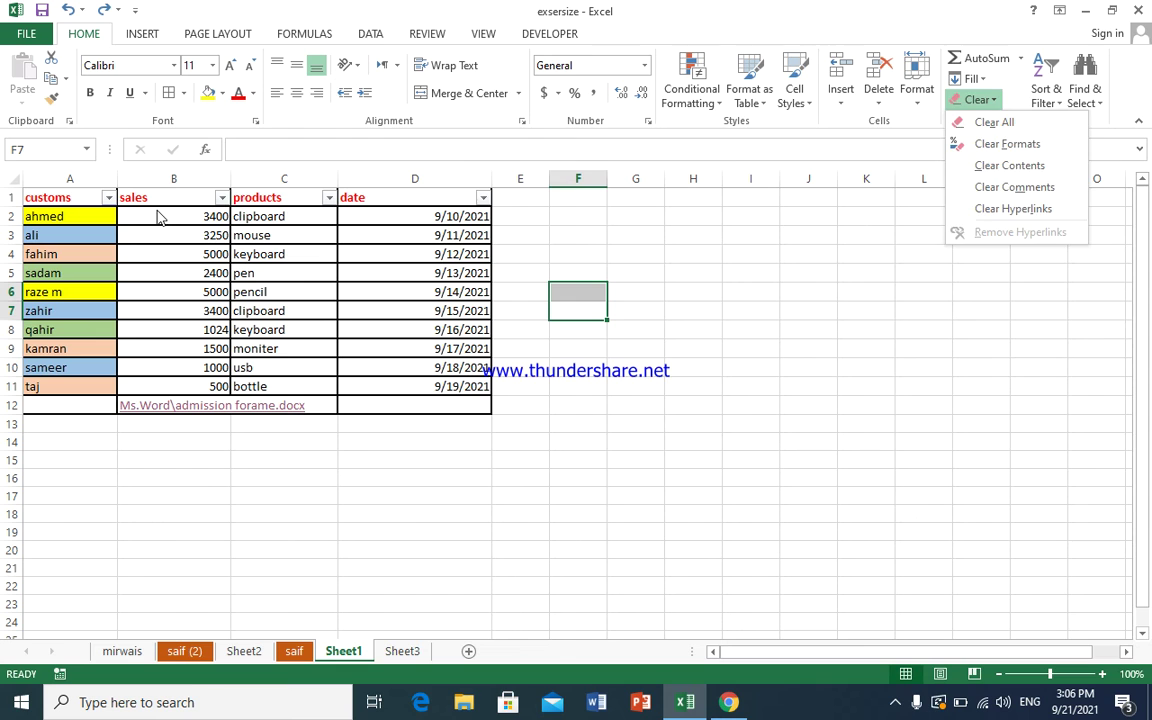
left_click(145, 205)
left_click(172, 235)
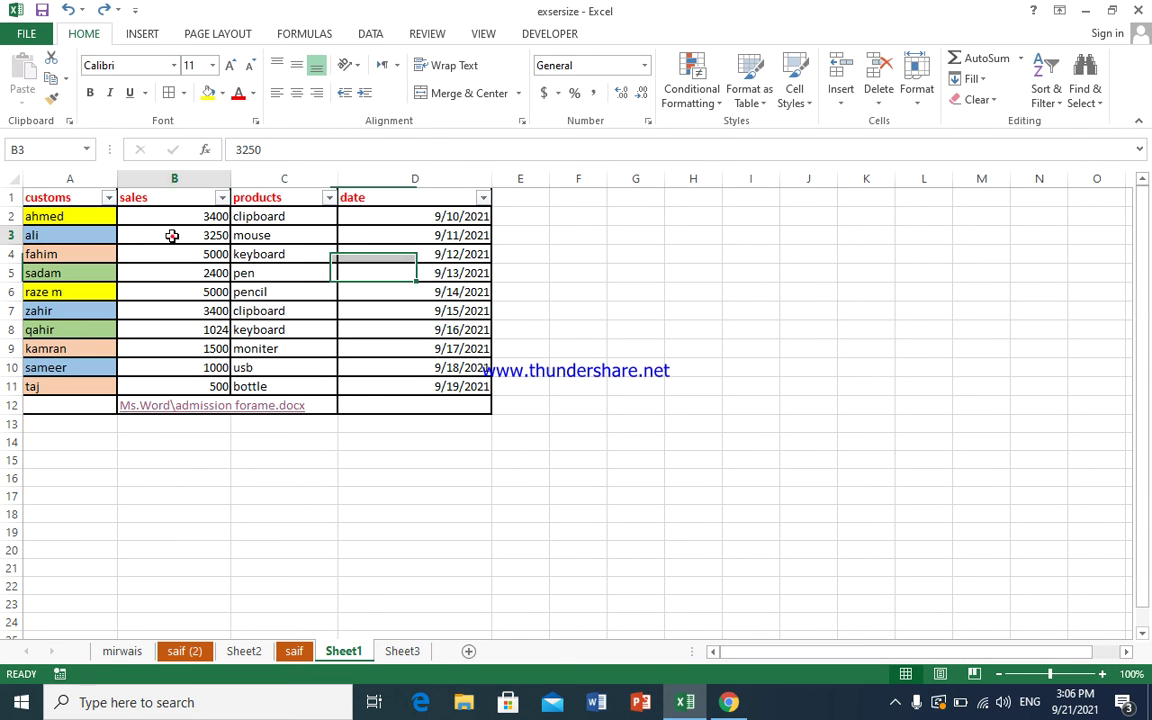
left_click_drag(172, 216, 185, 388)
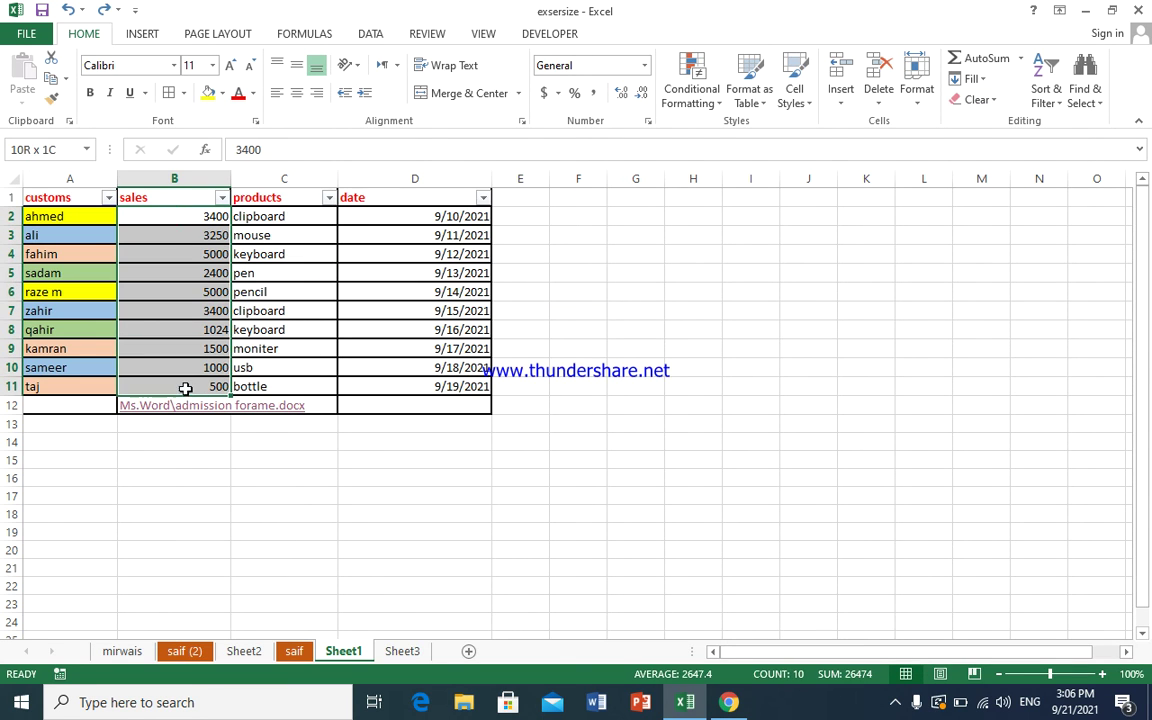
left_click(980, 100)
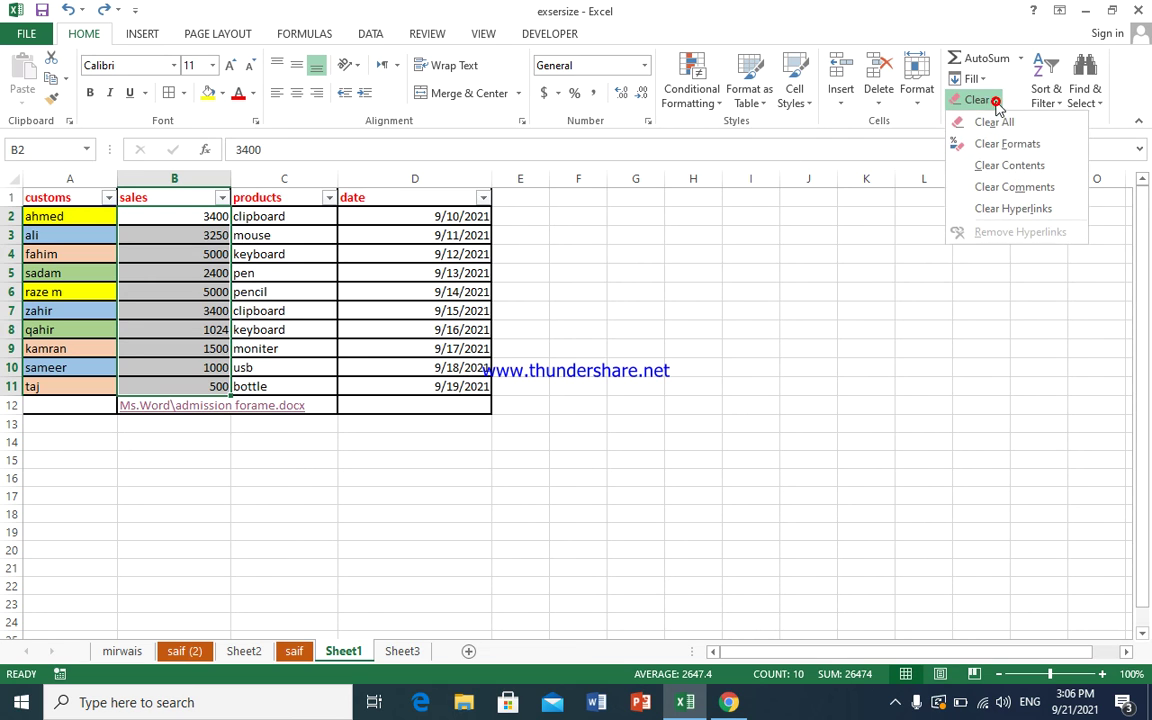
left_click(1011, 166)
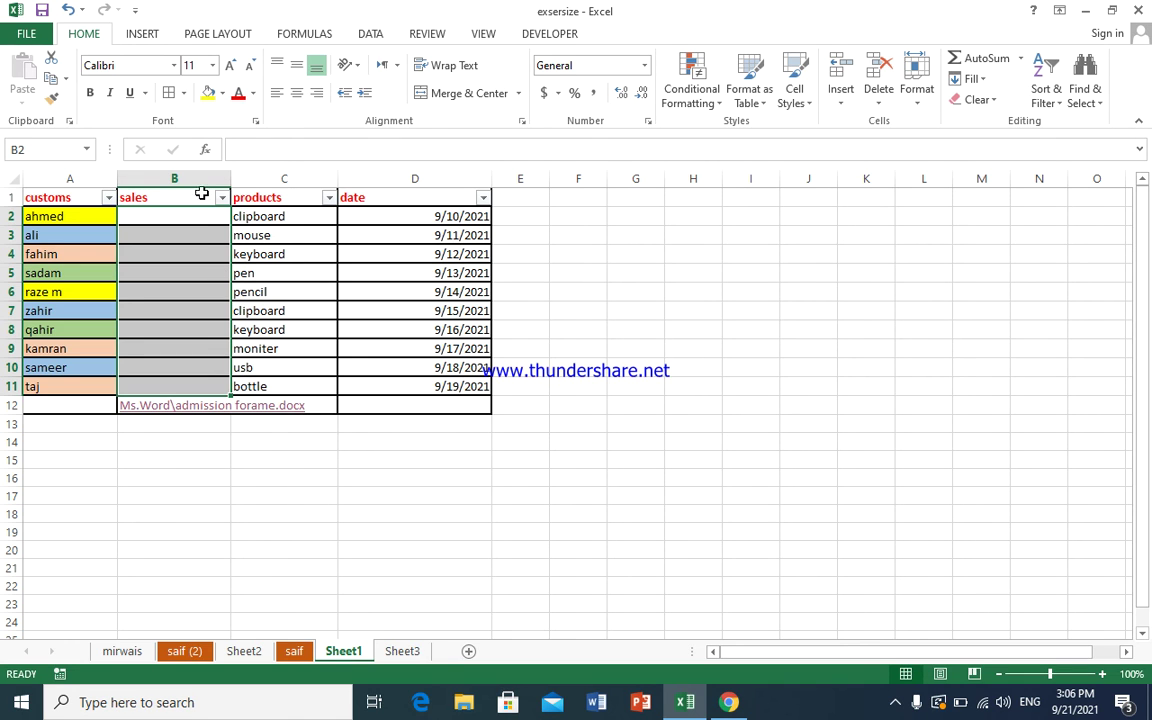
left_click(205, 248)
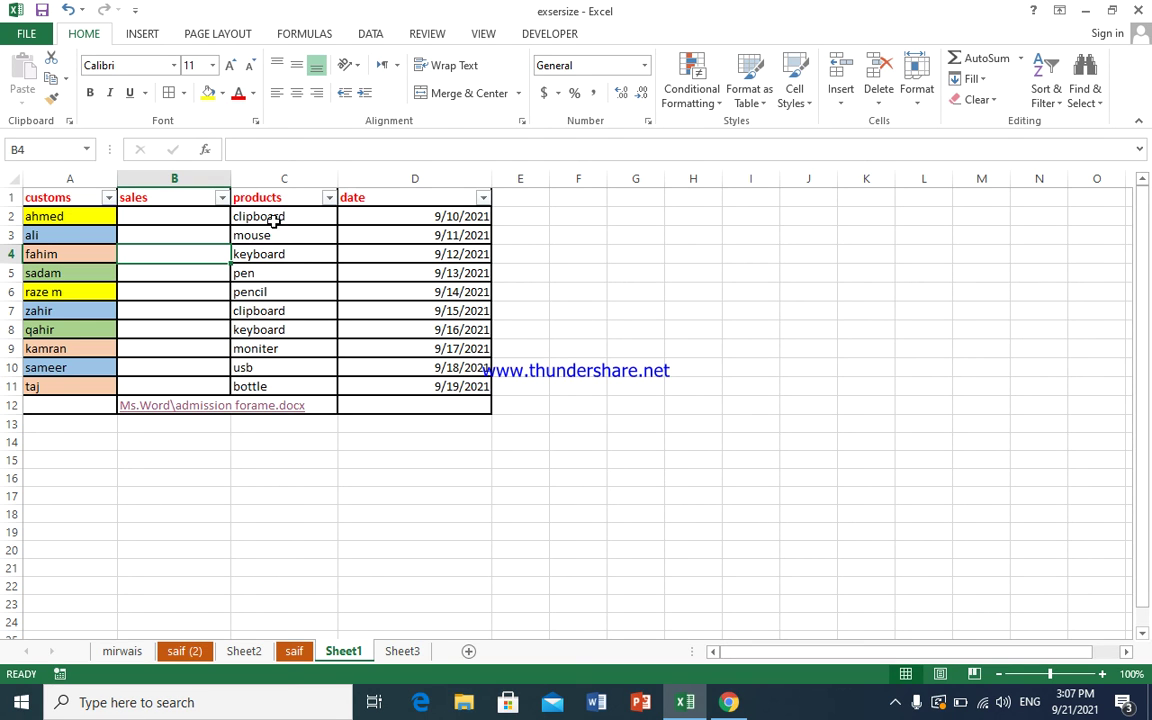
Step: Undo the clear to restore the sales values in B2:B11
key("ctrl+z")
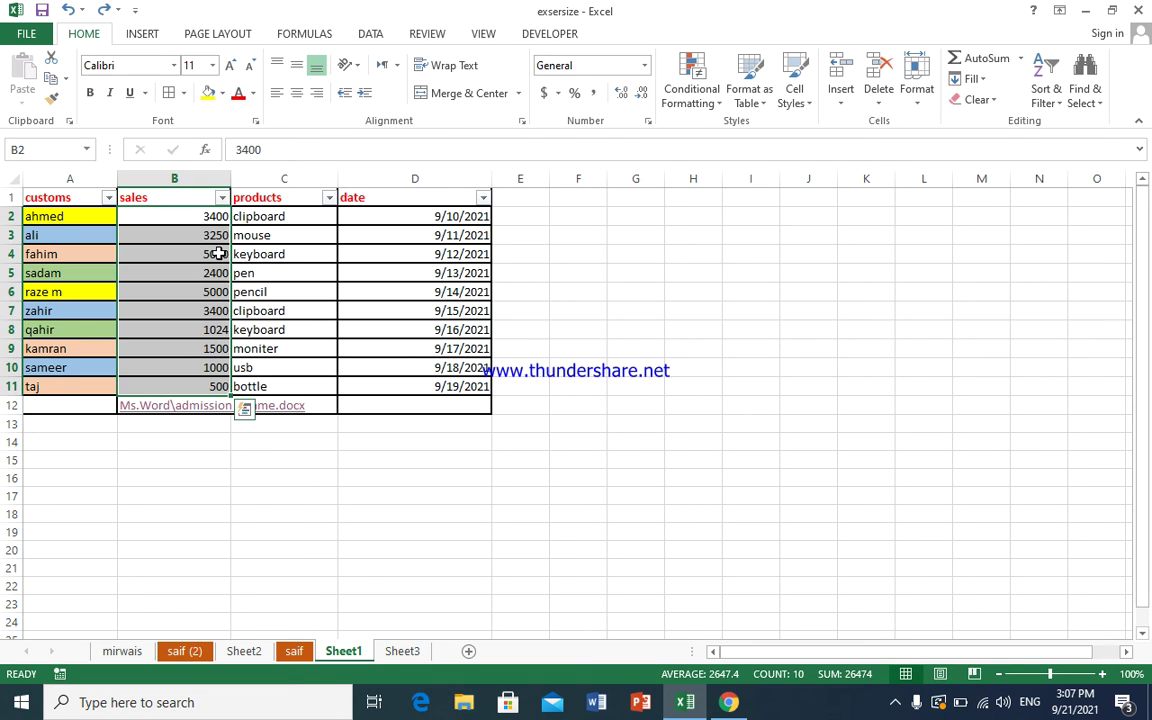
left_click(995, 100)
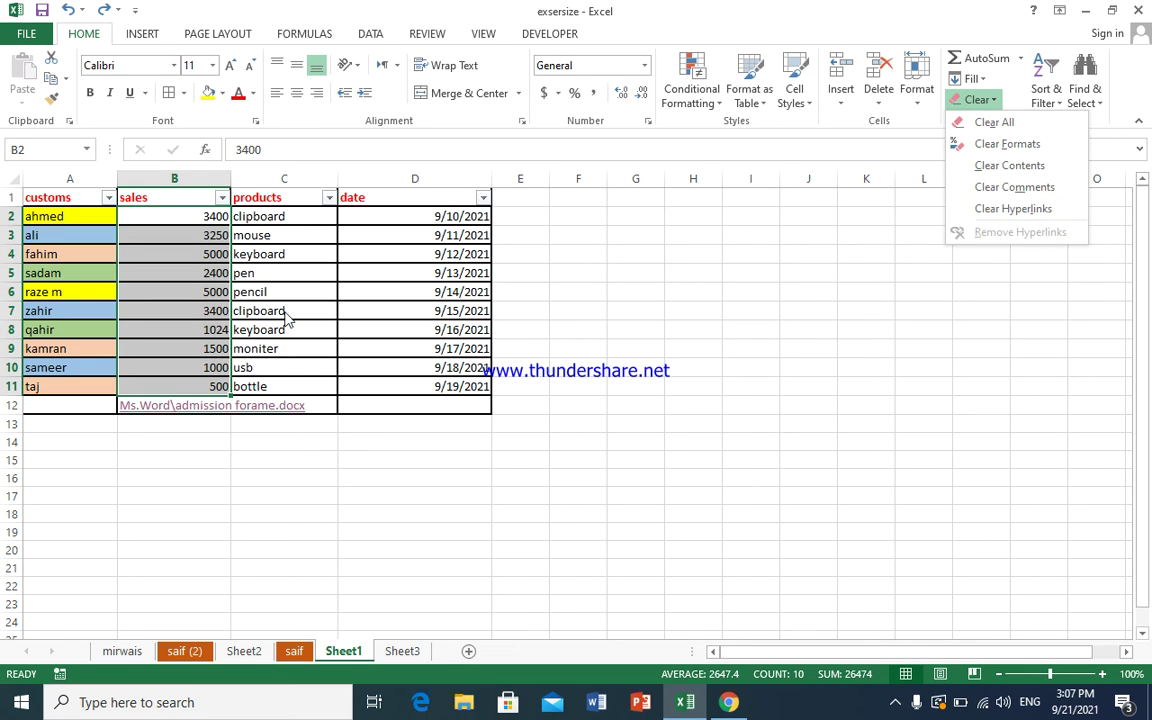
left_click(210, 285)
left_click(135, 289)
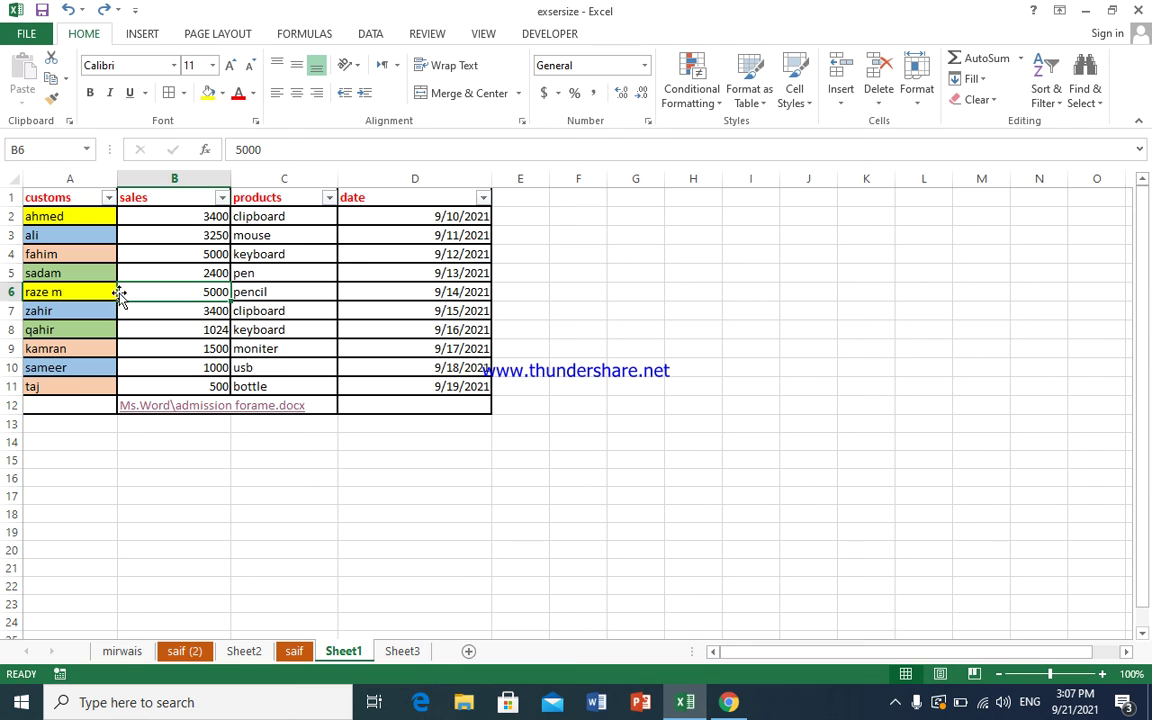
Step: Add a short comment greeting the customer to cell A6
left_click(97, 291)
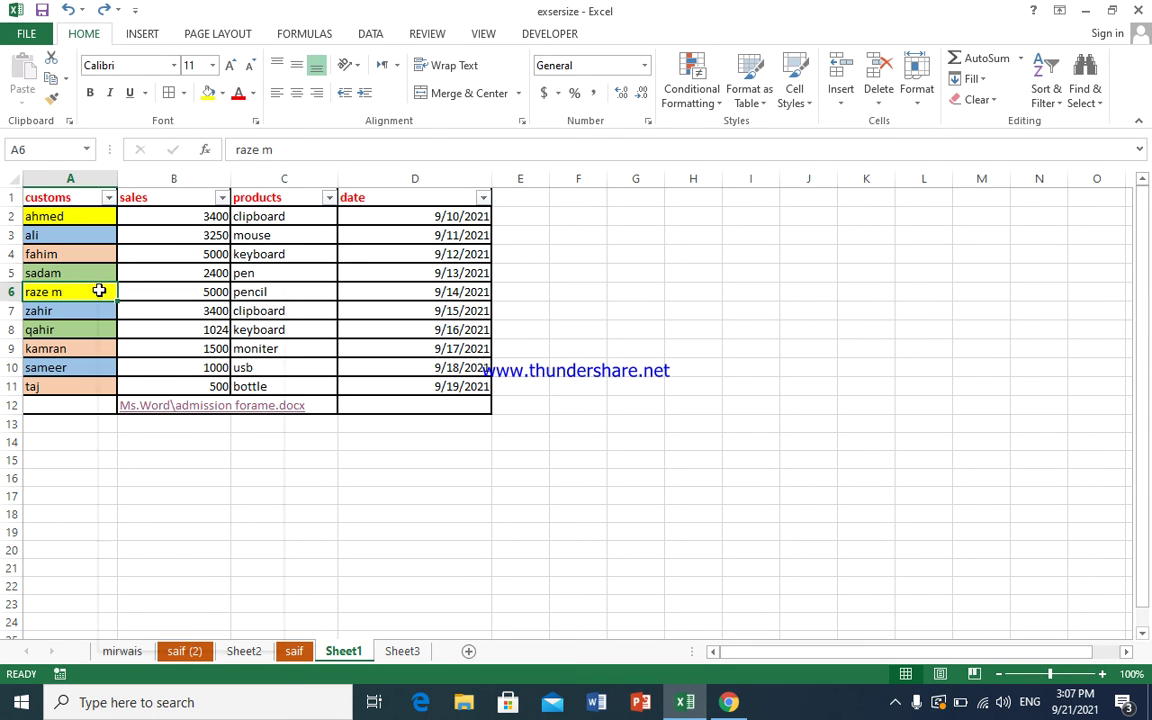
right_click(97, 291)
left_click(237, 549)
type("dear raze m")
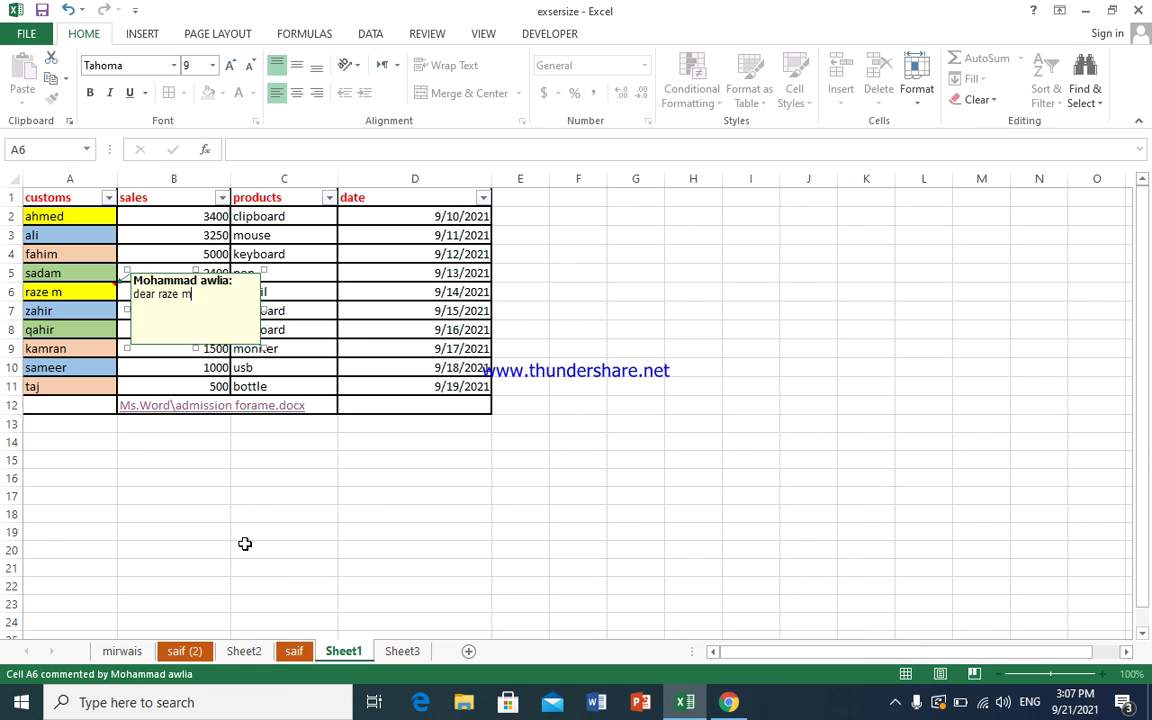
left_click(310, 494)
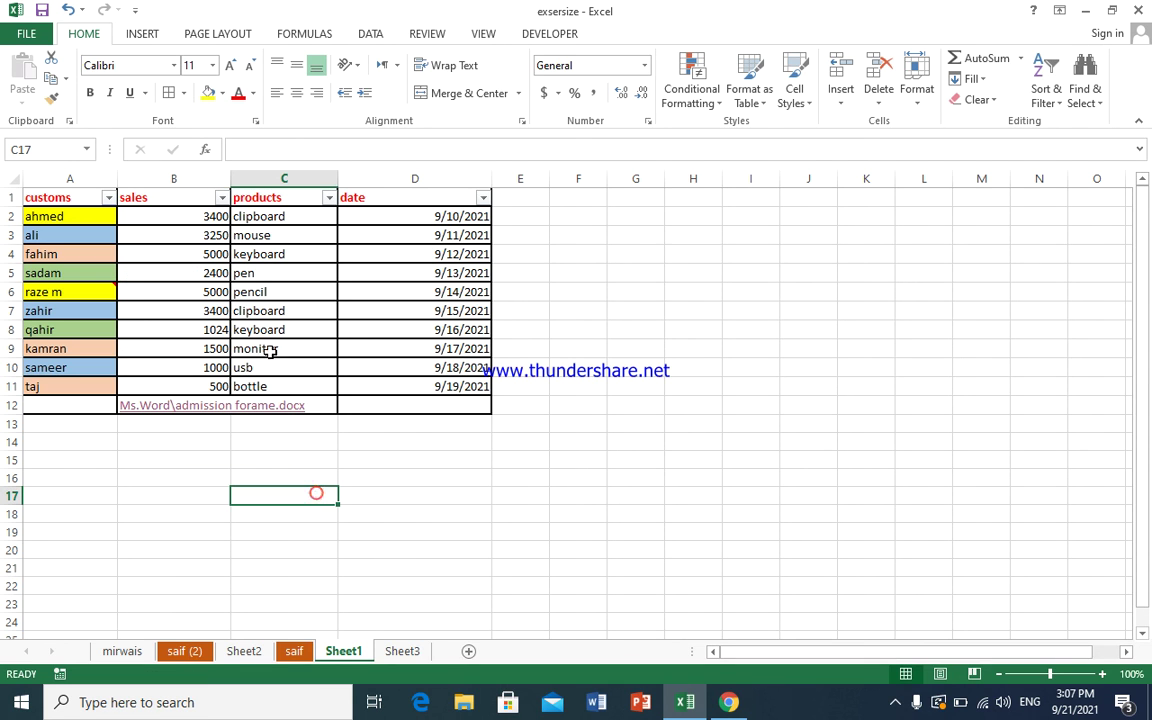
Step: Select the table data and apply Clear Comments, removing the greeting comment from A6
mouse_move(116, 284)
left_click(380, 306)
left_click(370, 335)
left_click(380, 293)
left_click(360, 386)
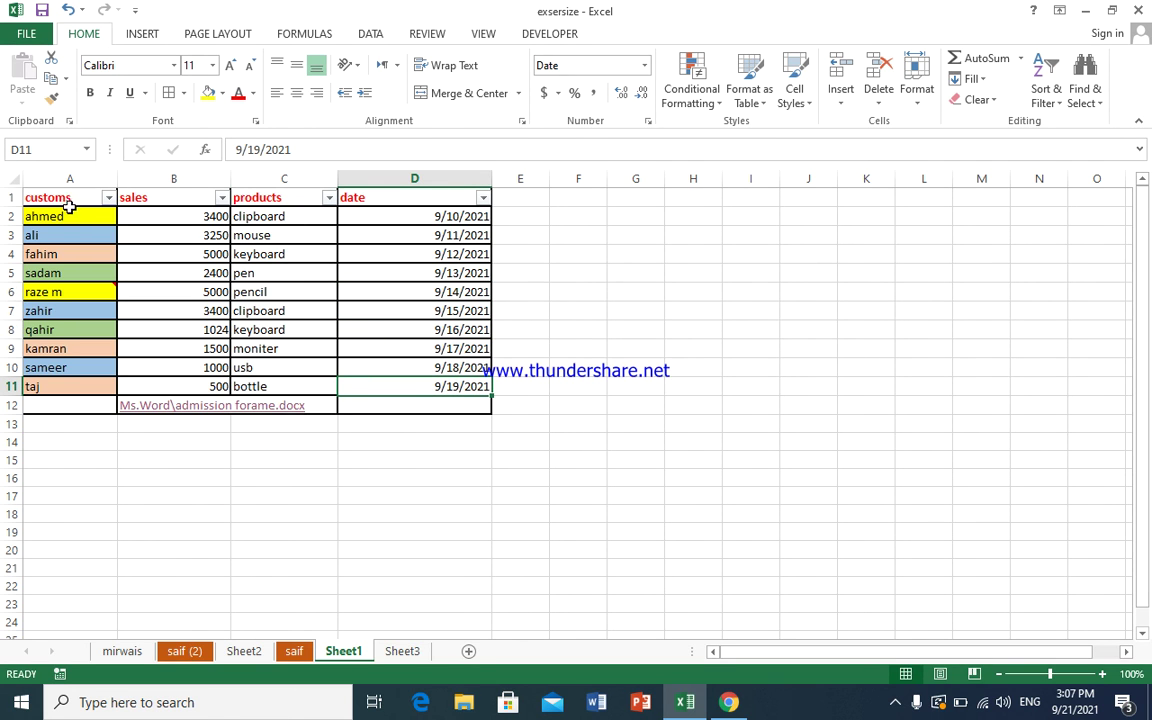
mouse_move(68, 198)
left_mouse_down()
mouse_move(314, 386)
mouse_move(410, 398)
left_mouse_up()
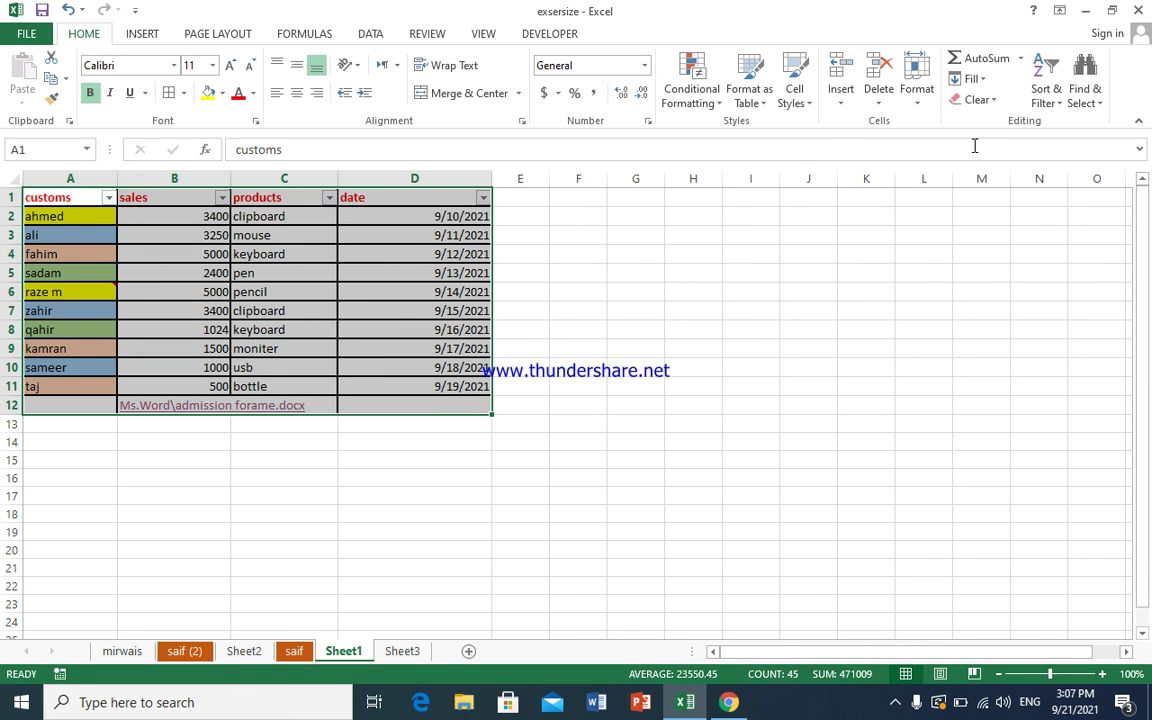
left_click(980, 99)
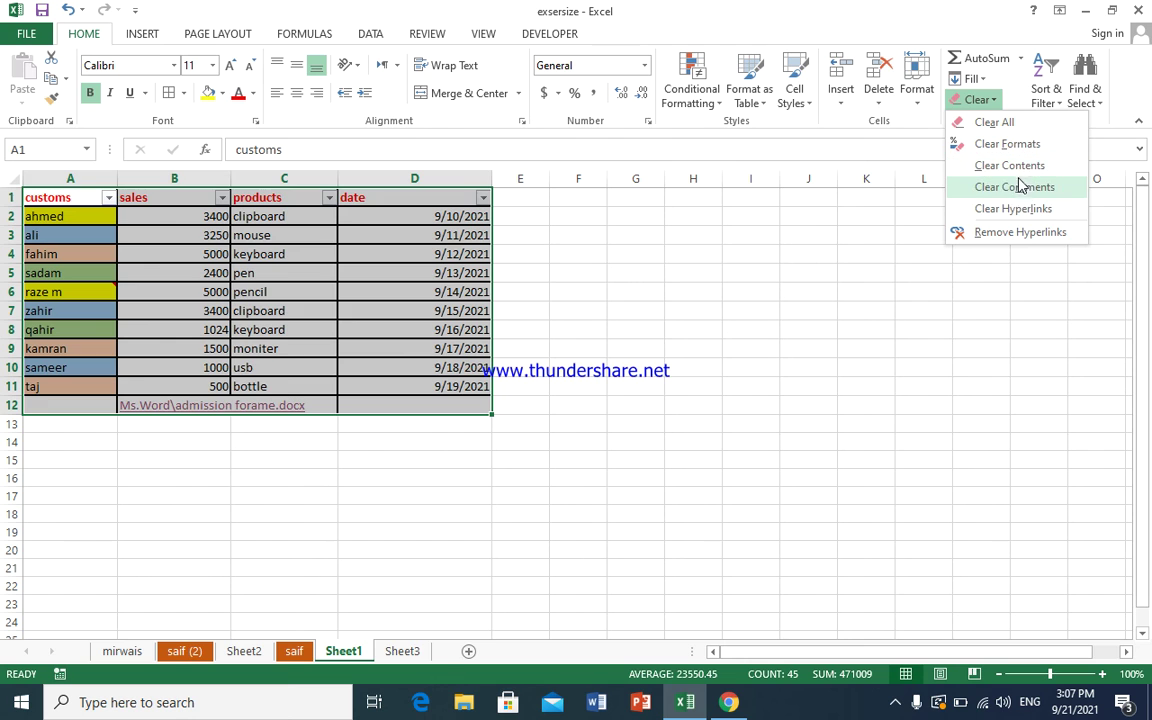
left_click(1022, 190)
left_click(810, 362)
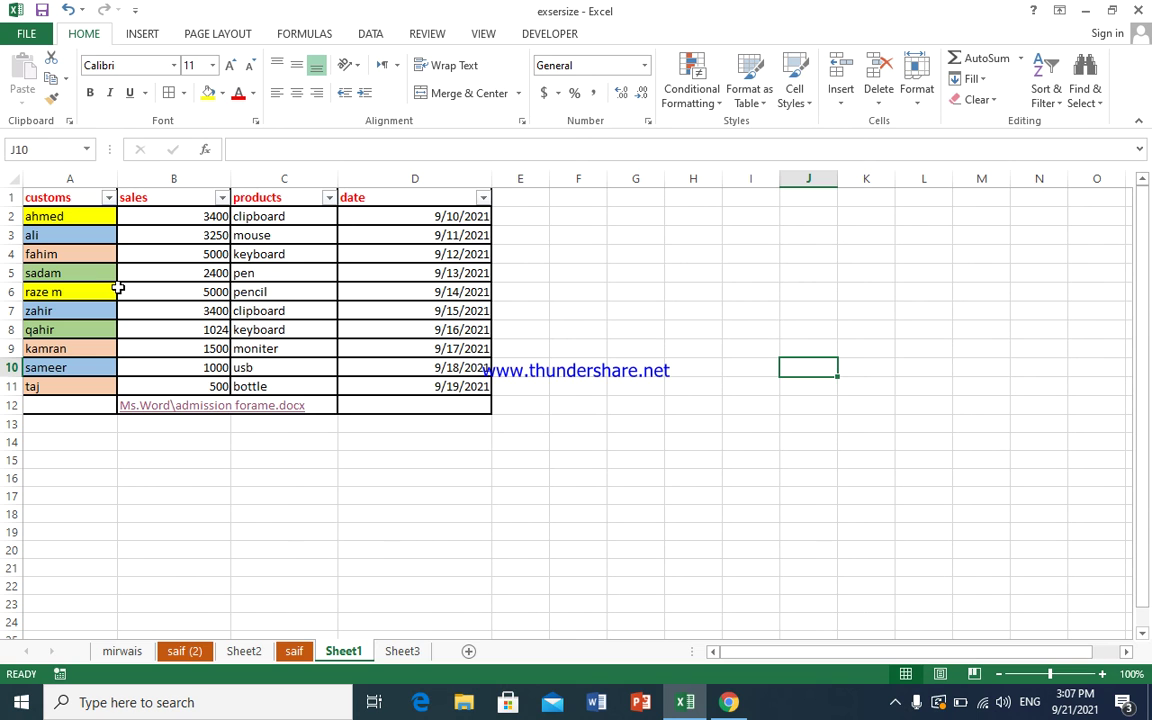
Step: Follow the Ms.Word\admission forame.docx hyperlink in B12 to open the document in Word
left_click(980, 99)
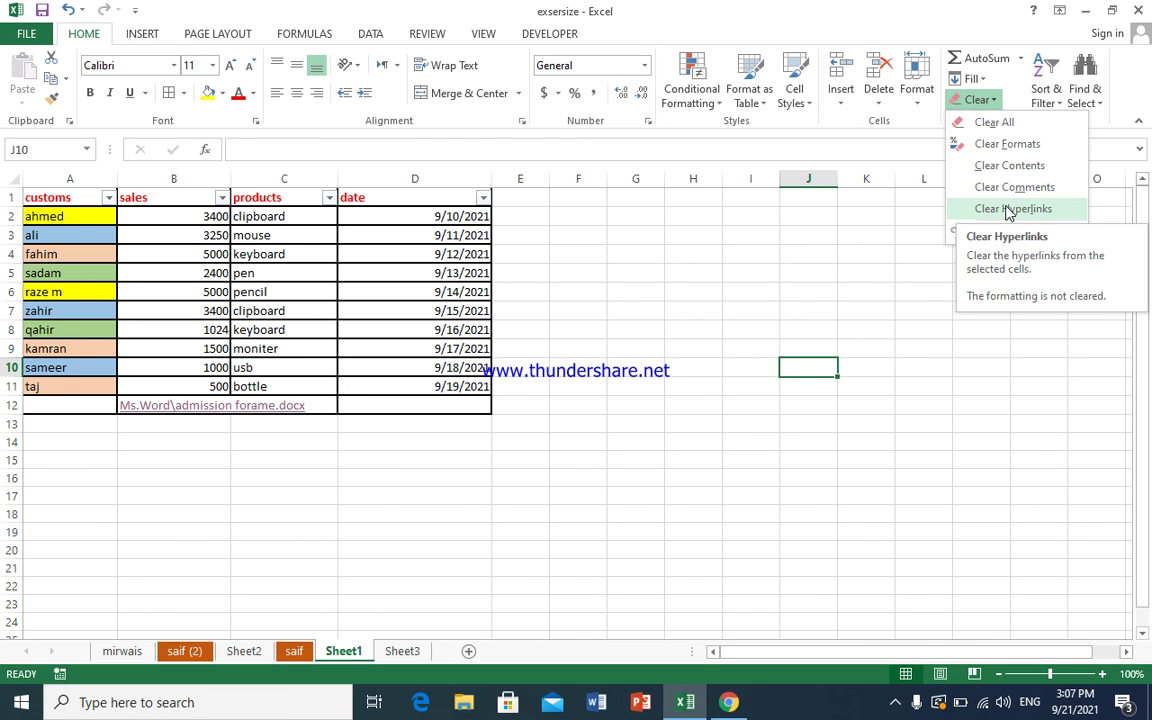
left_click(212, 426)
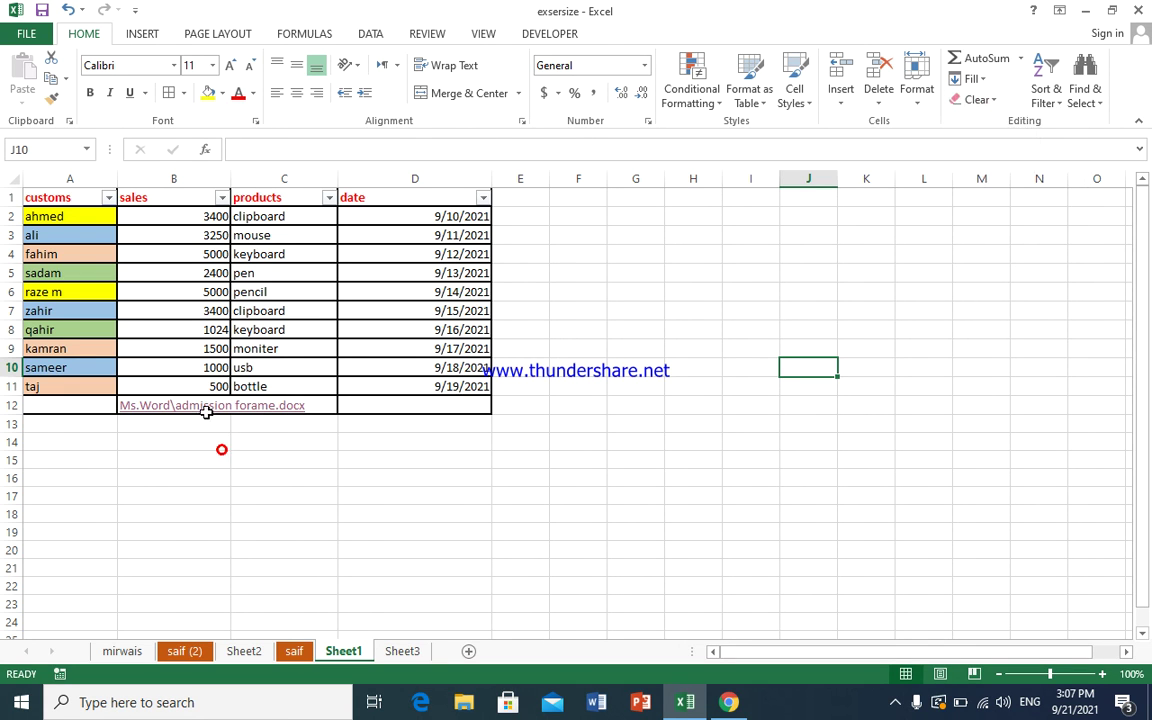
left_click(205, 405)
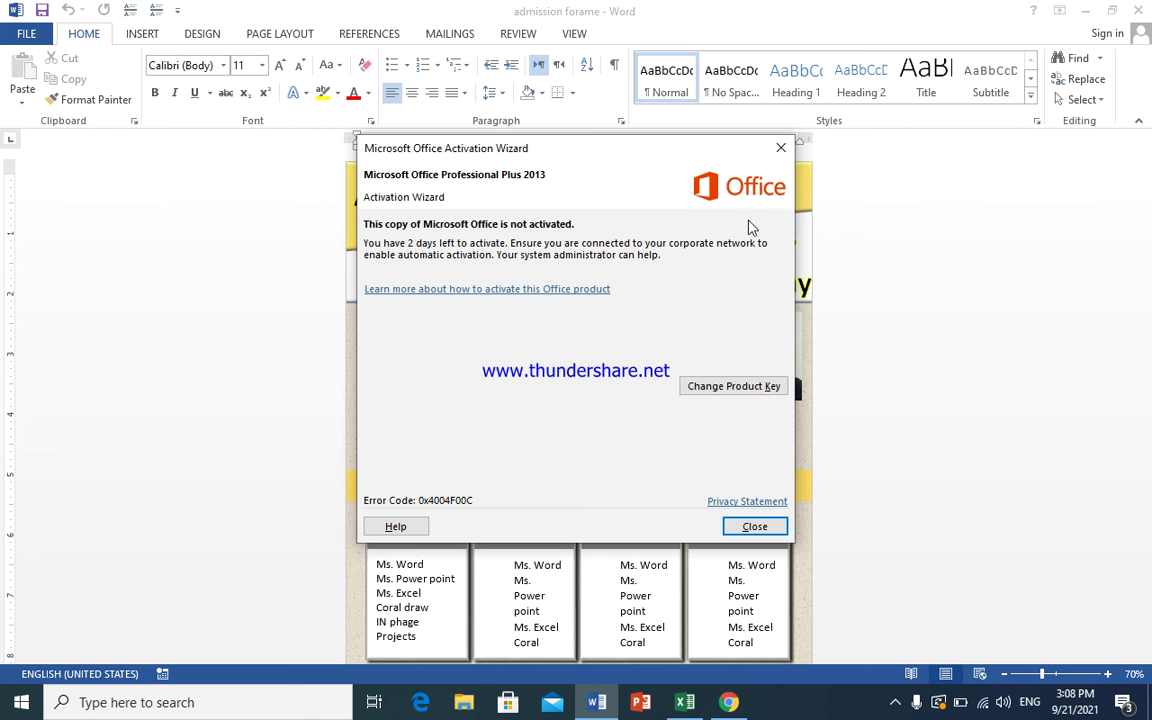
Step: Close the Office activation notice and leave Word to get back to the workbook
left_click(781, 148)
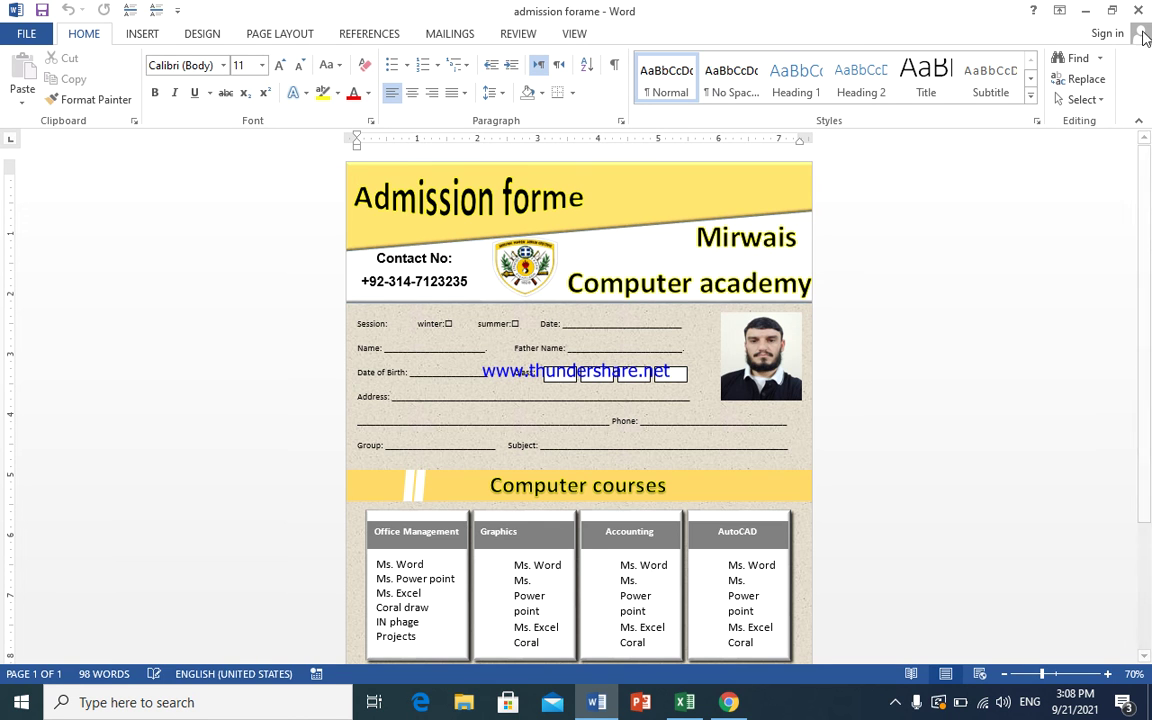
left_click(1085, 11)
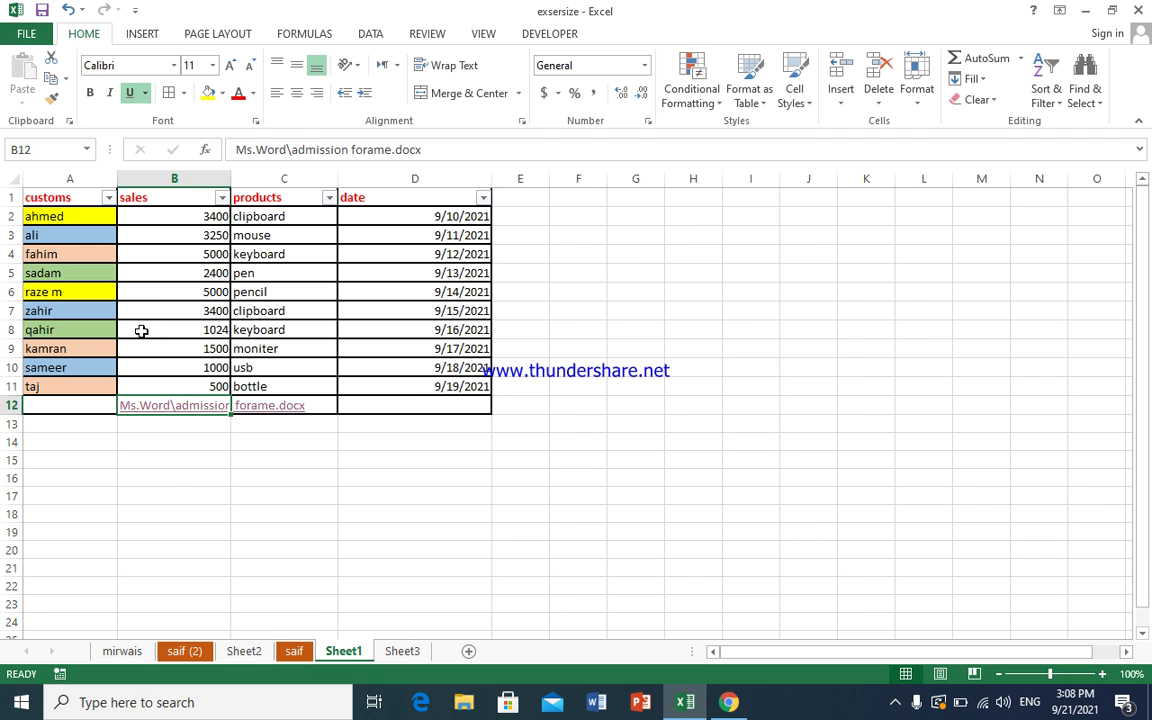
Step: Apply Clear Hyperlinks to cell B12
left_click(162, 370)
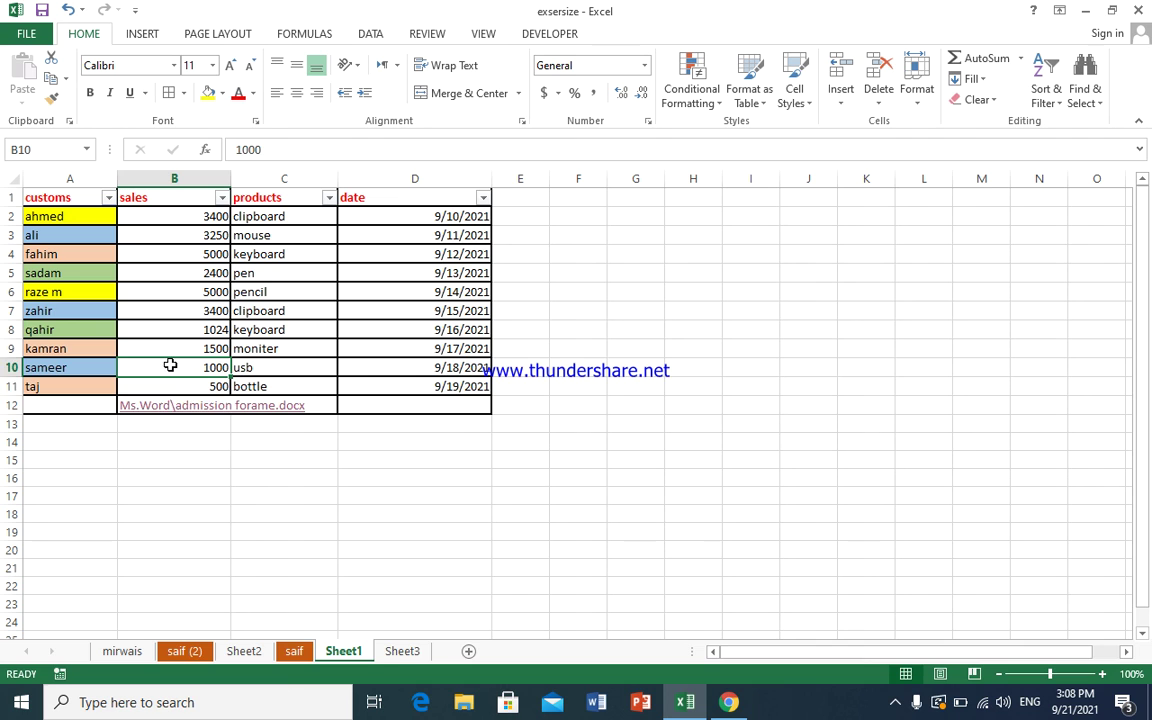
key("Down")
key("Down")
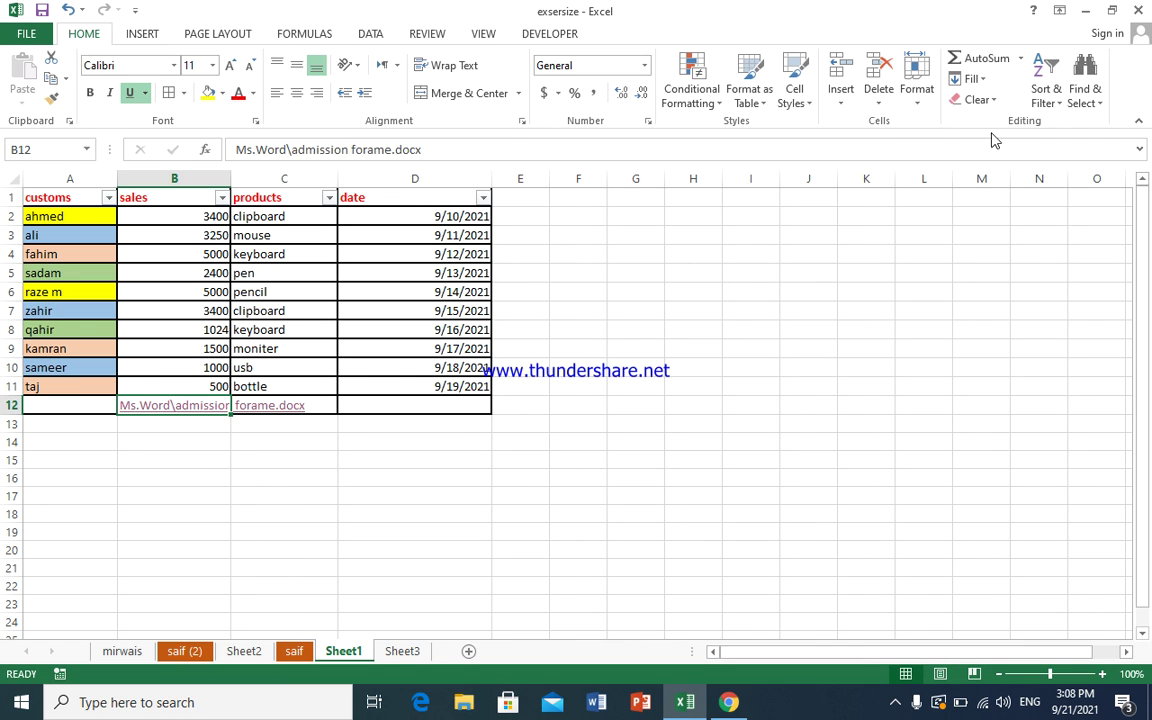
left_click(980, 99)
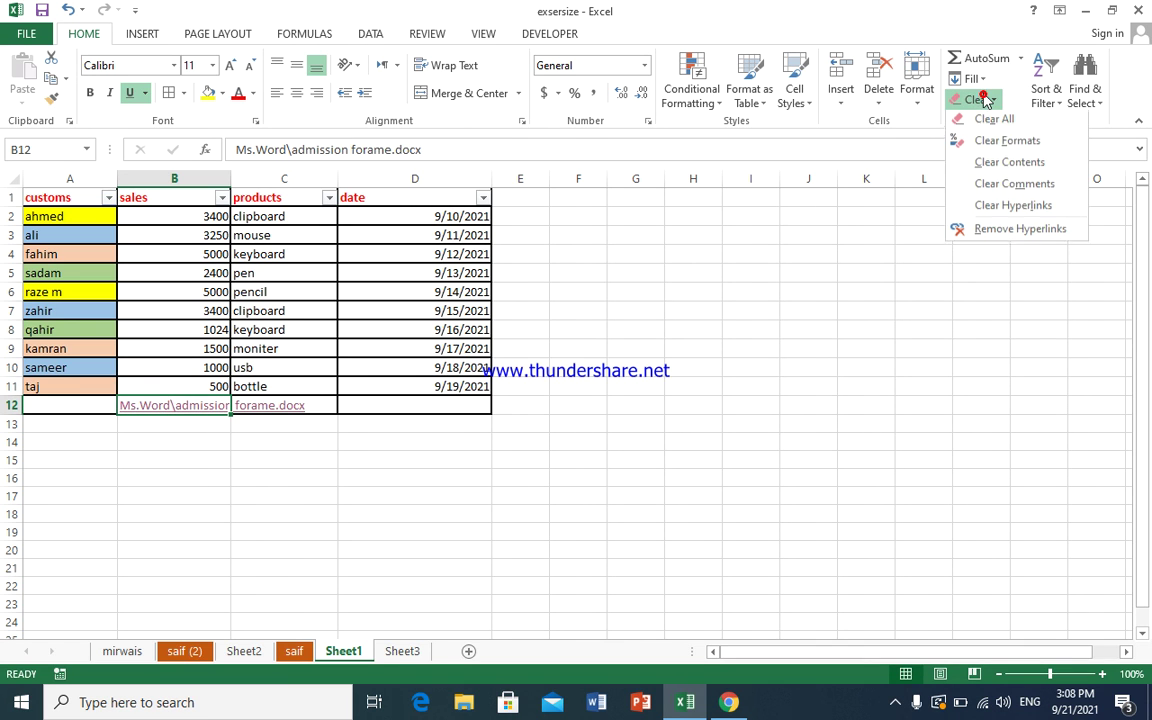
left_click(1013, 208)
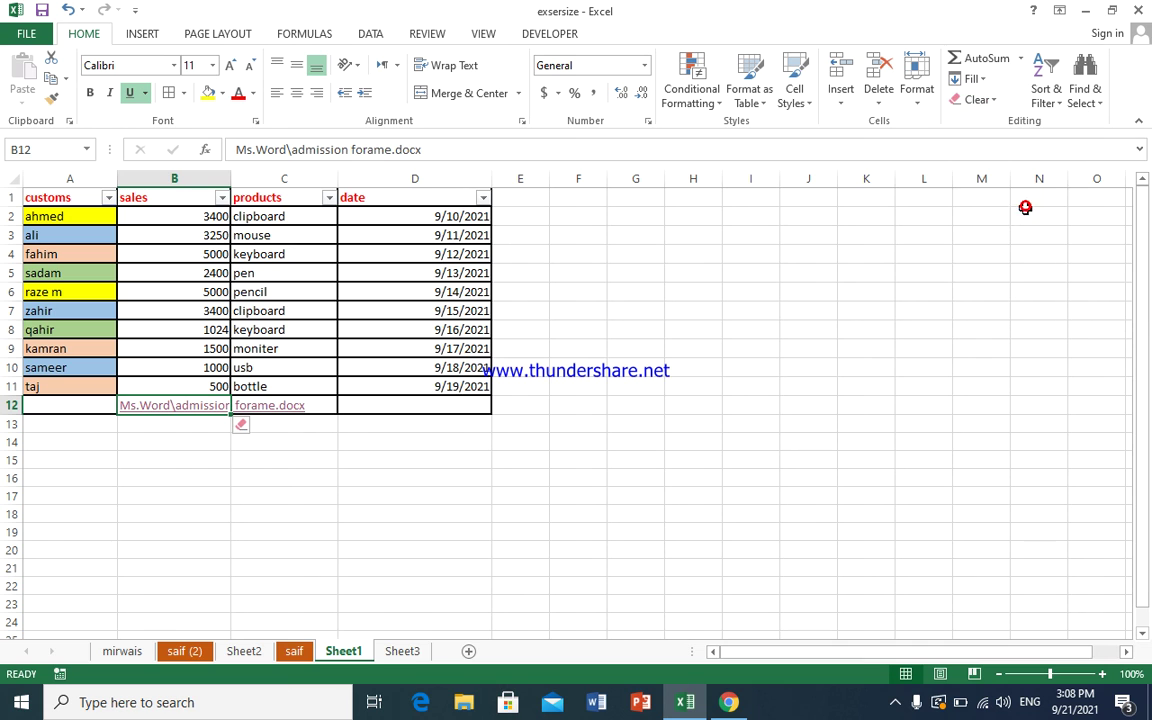
left_click(332, 466)
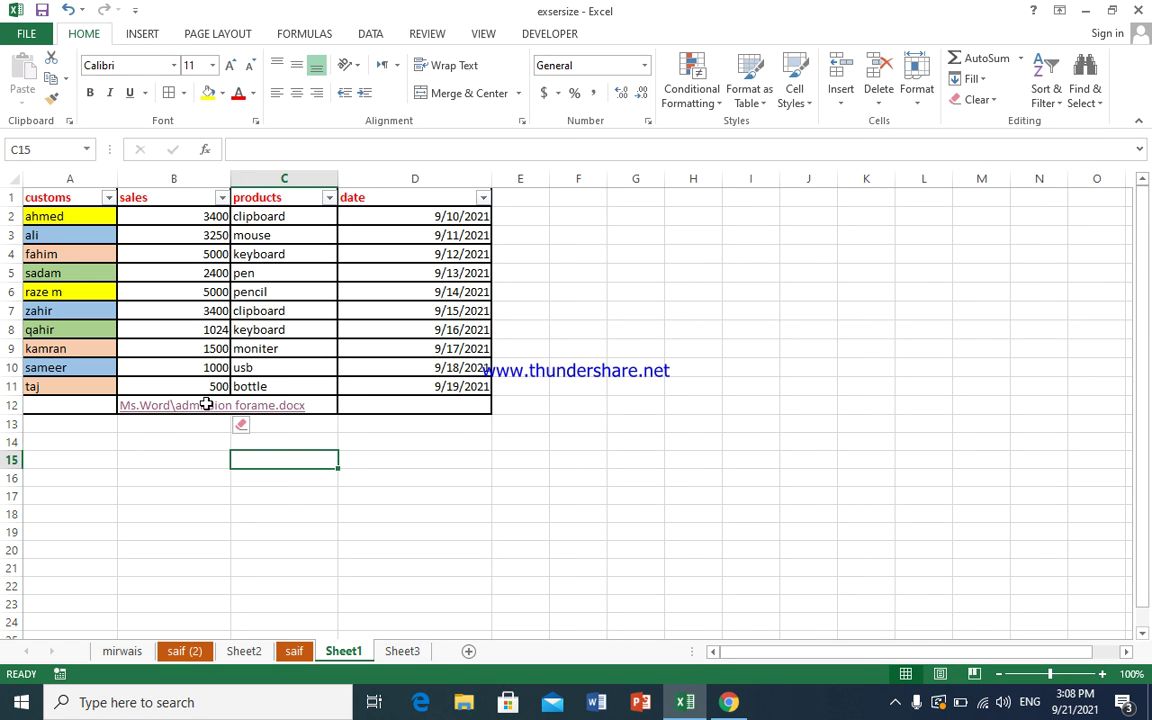
Step: Apply Remove Hyperlinks to B12, leaving the file path as plain unformatted text
left_click(207, 406)
left_click(289, 410)
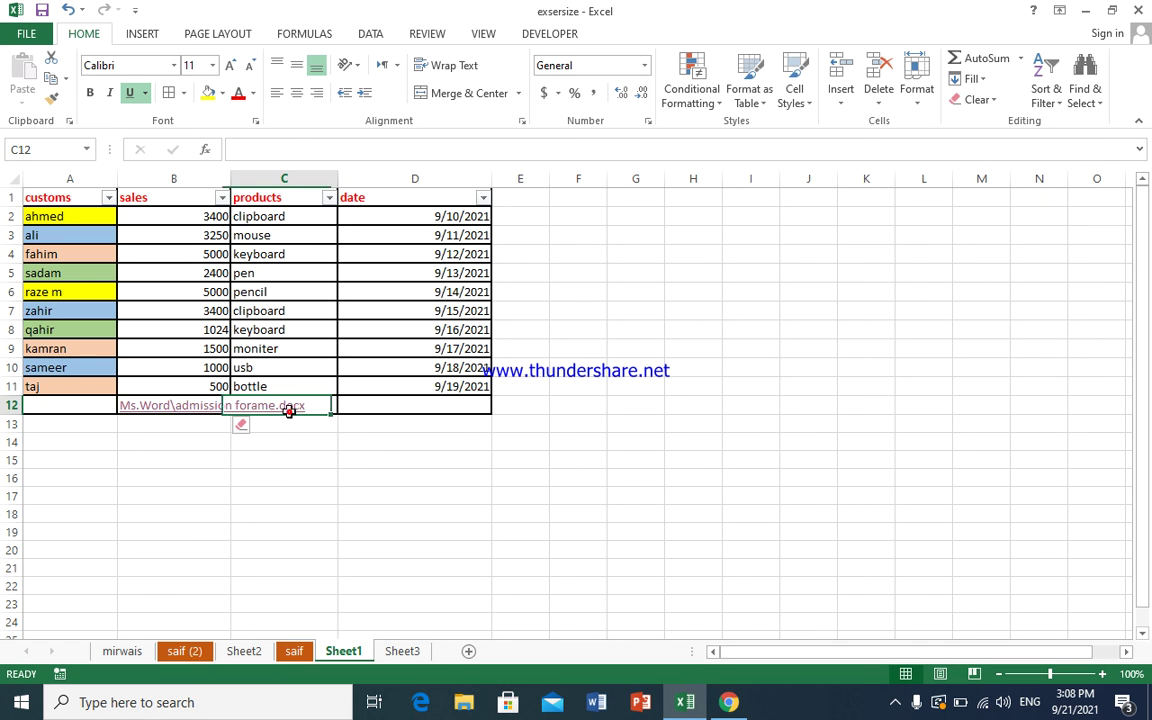
left_click(190, 407)
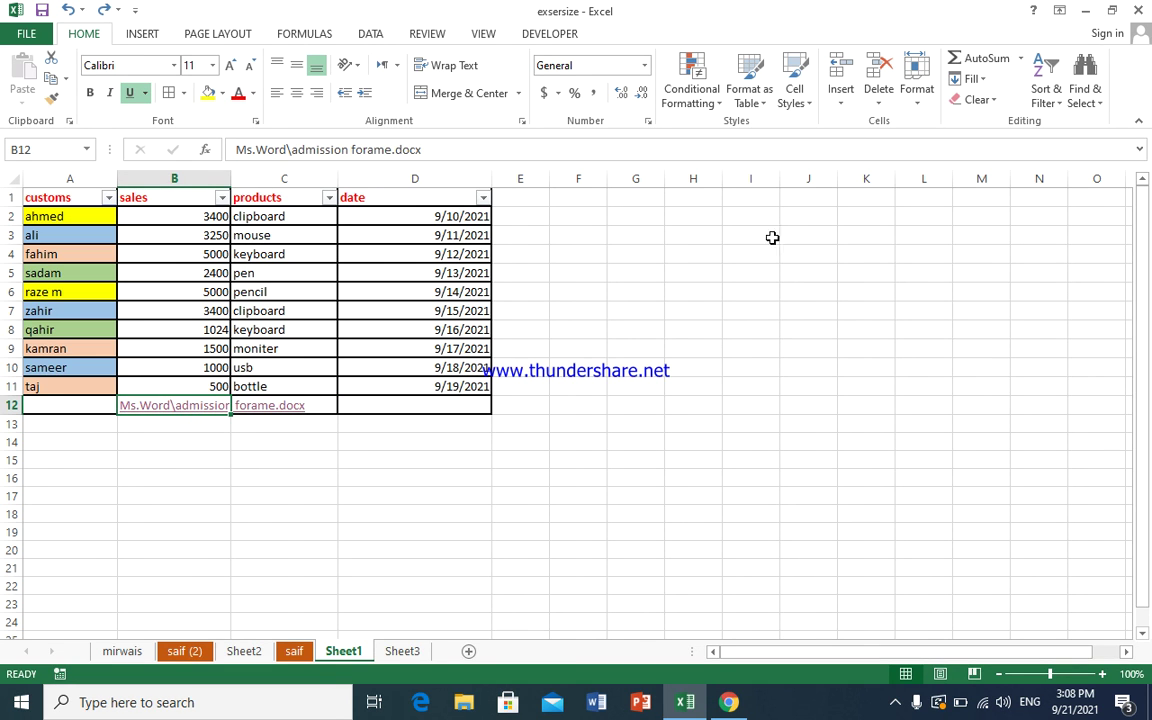
left_click(990, 101)
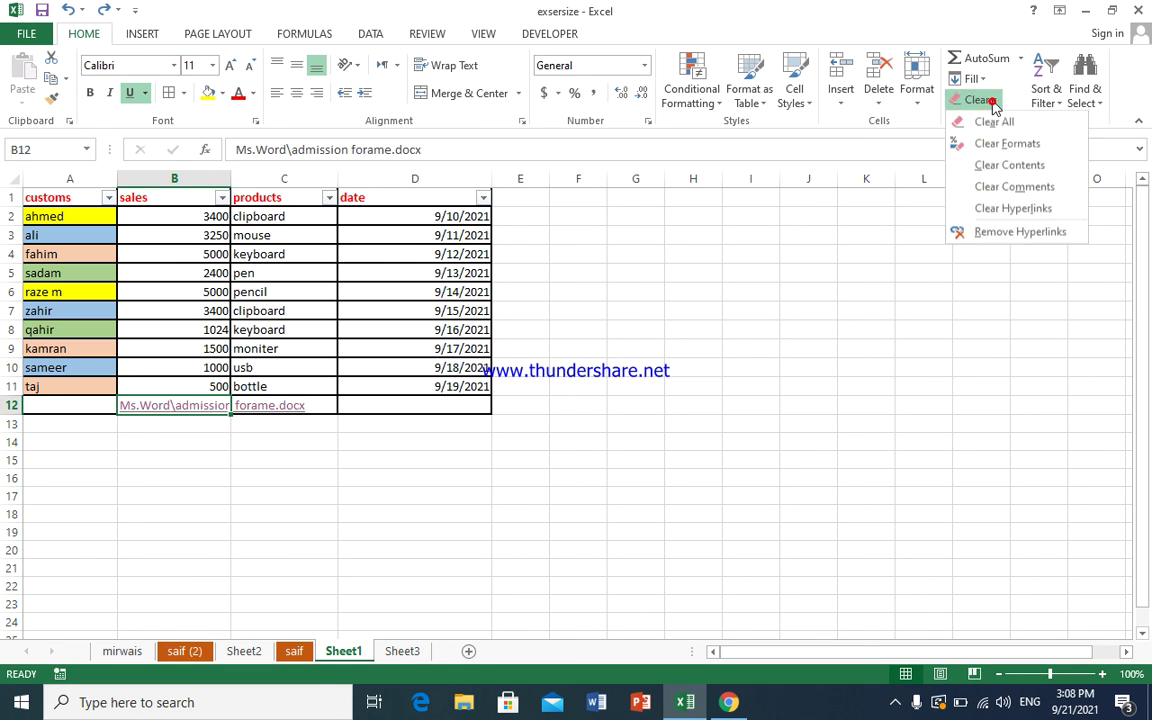
left_click(997, 236)
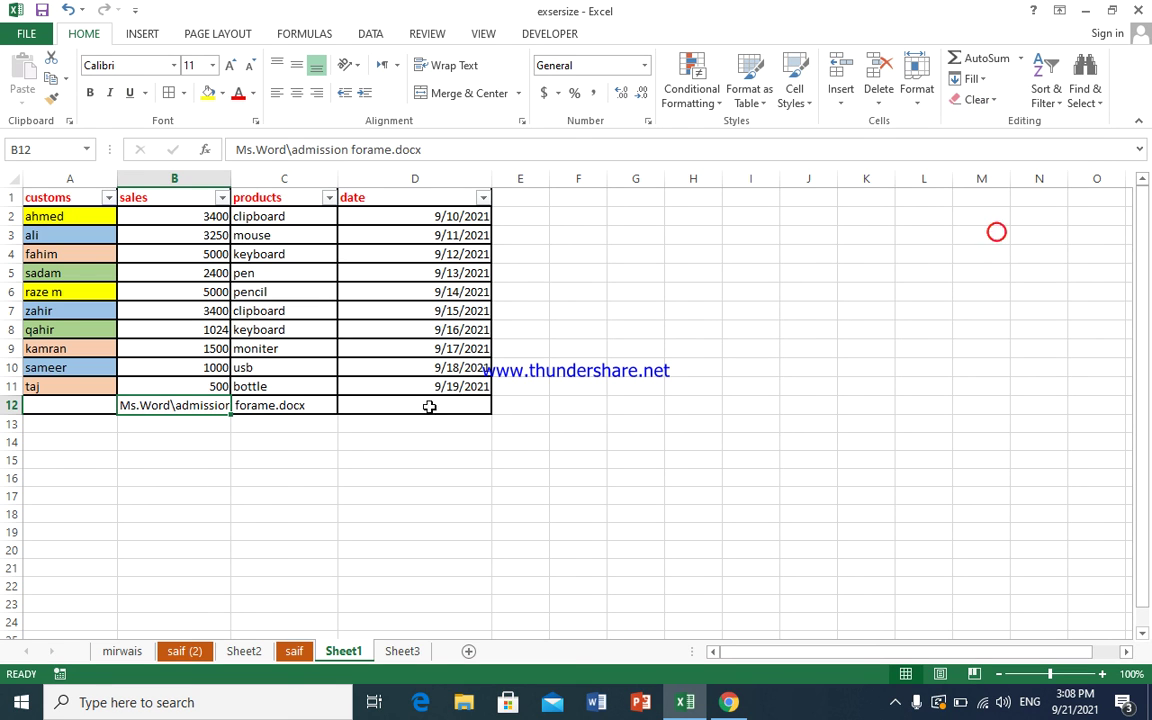
Step: Re-enter the B12 path so Ms.Word\admission forame.docx shows as a hyperlink again
double_click(189, 404)
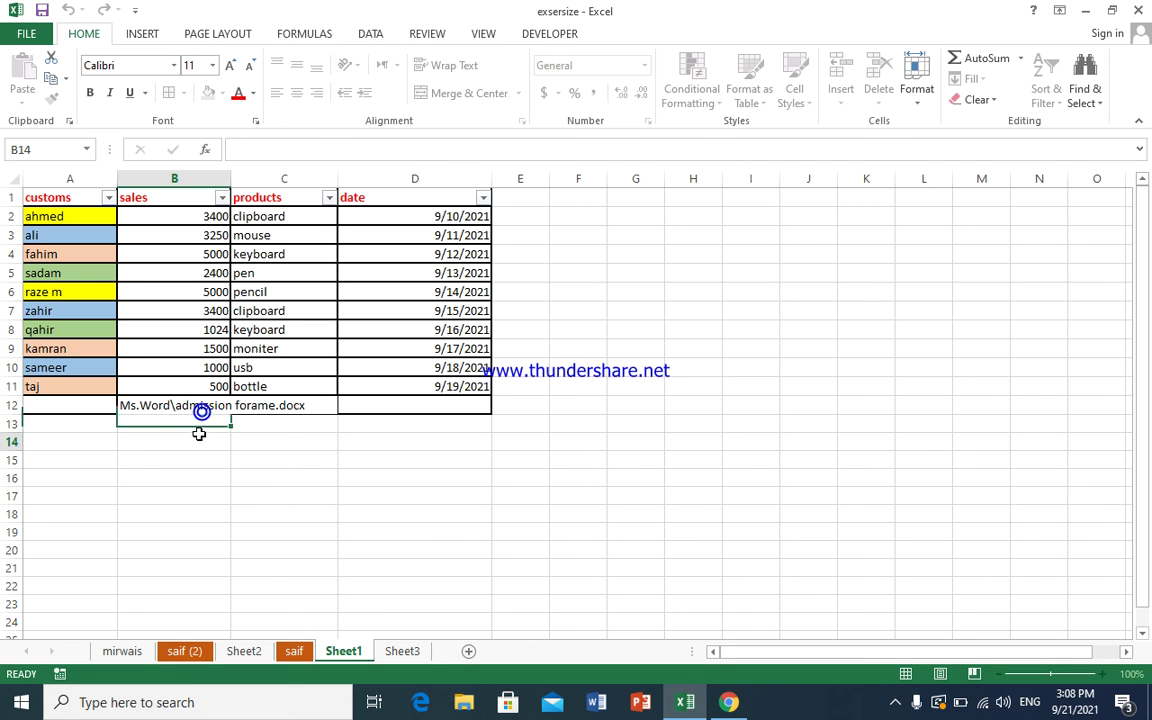
key("Return")
key("Return")
left_click(200, 408)
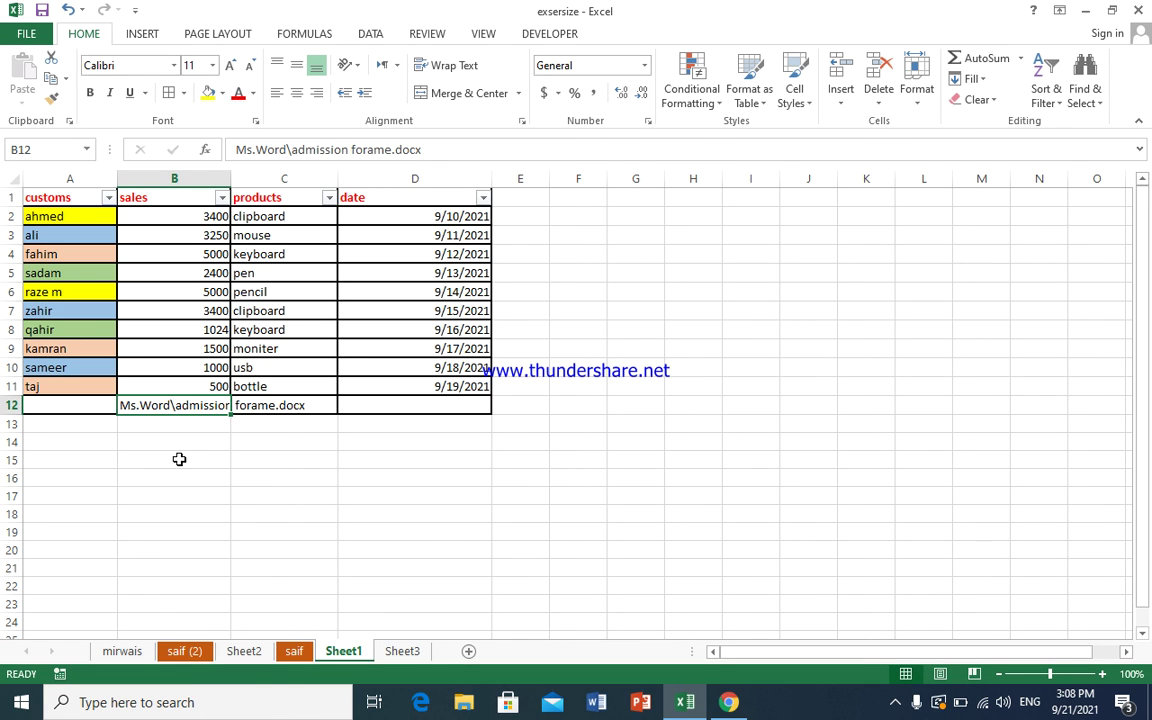
left_click(180, 441)
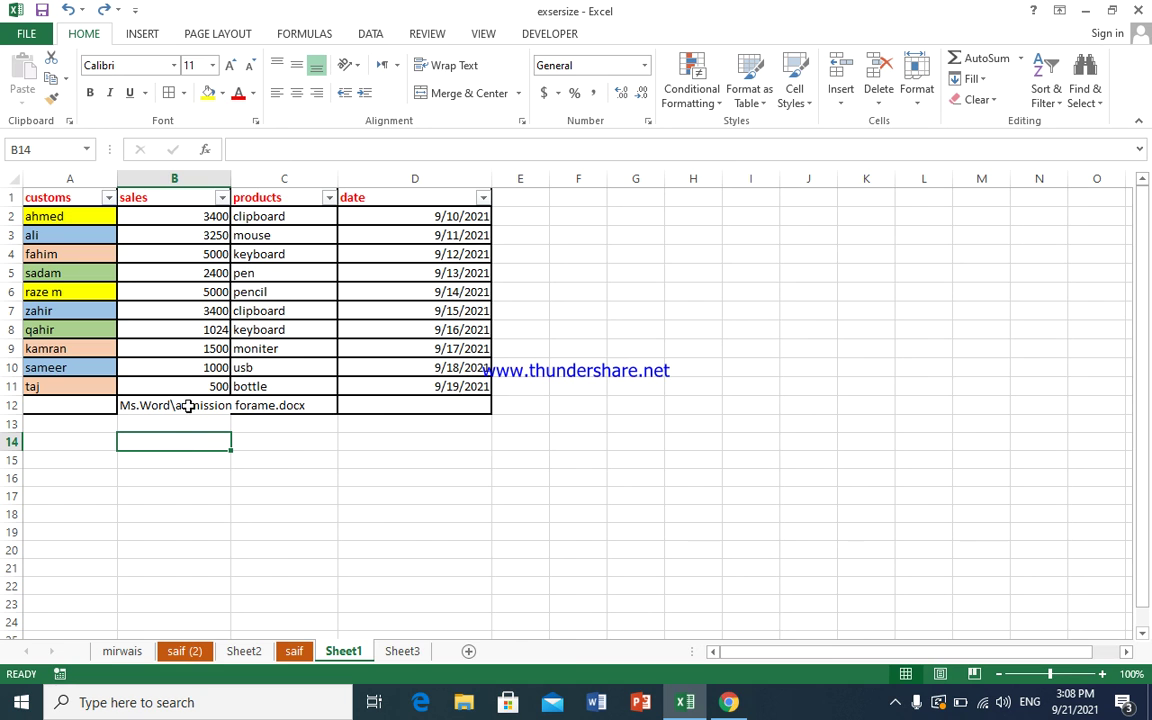
left_click(199, 418)
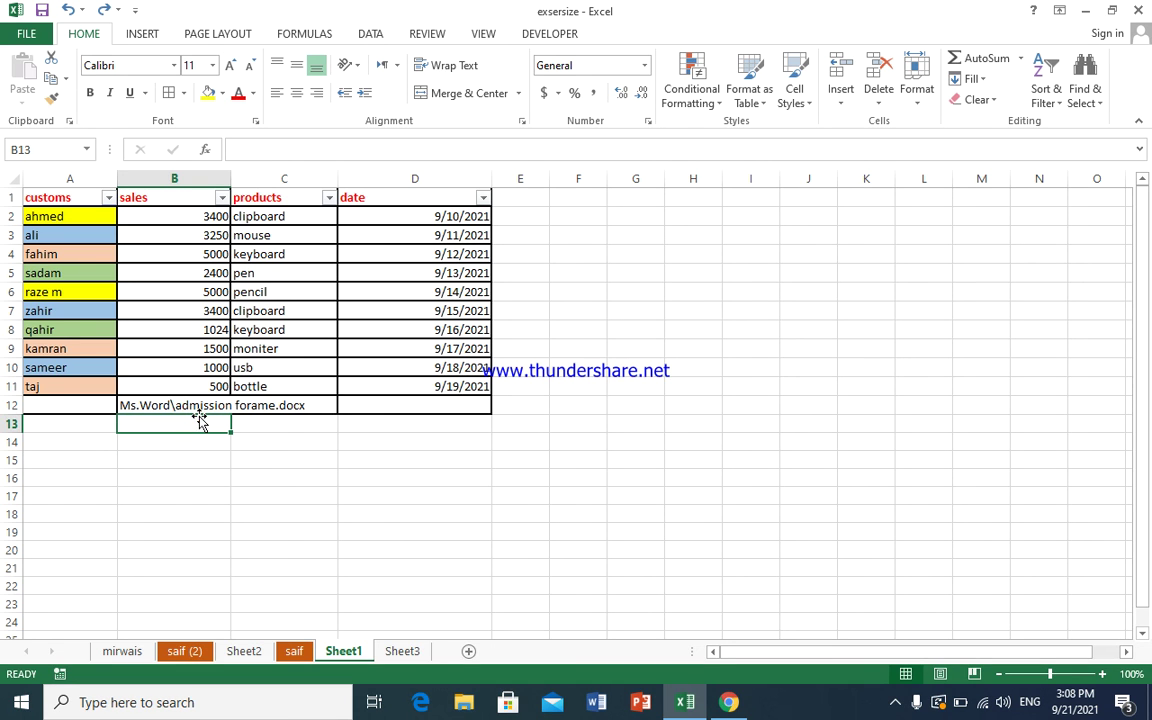
left_click(203, 409)
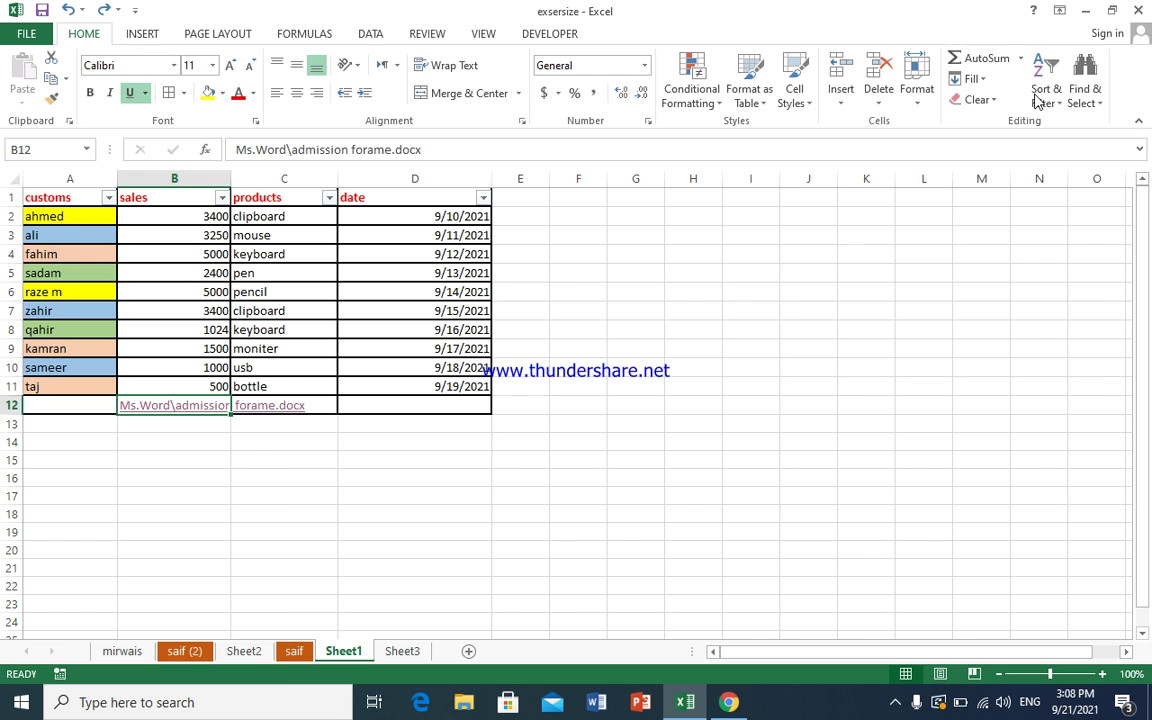
left_click(993, 100)
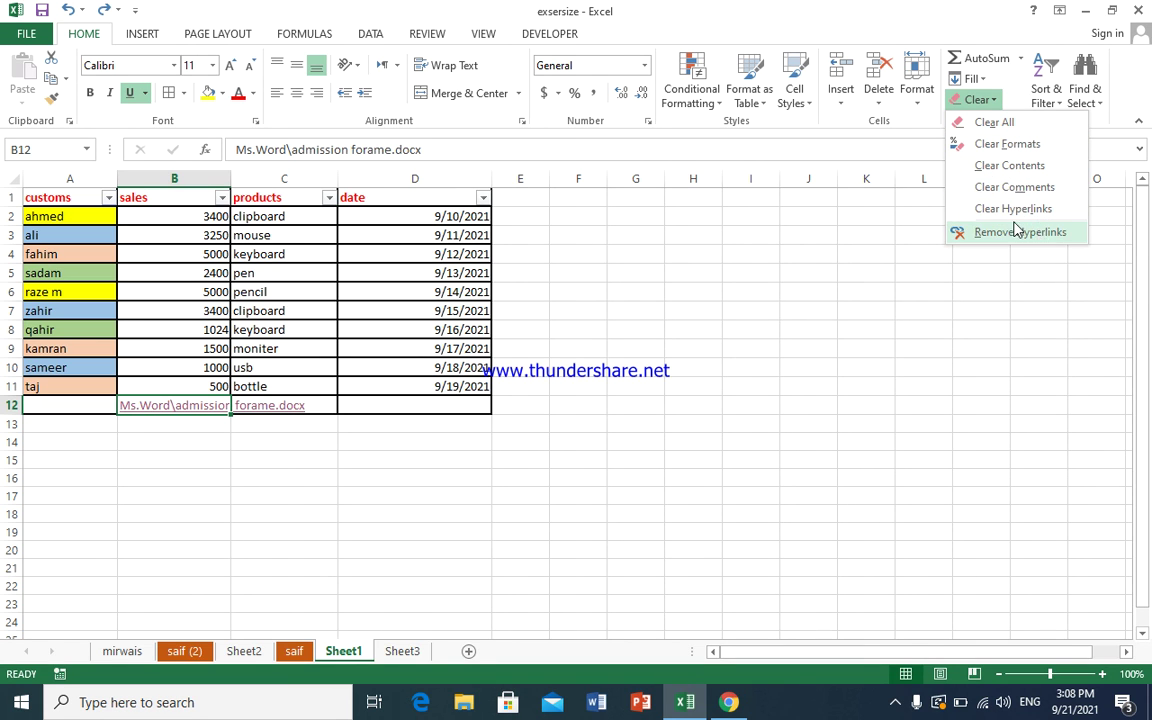
left_click(880, 260)
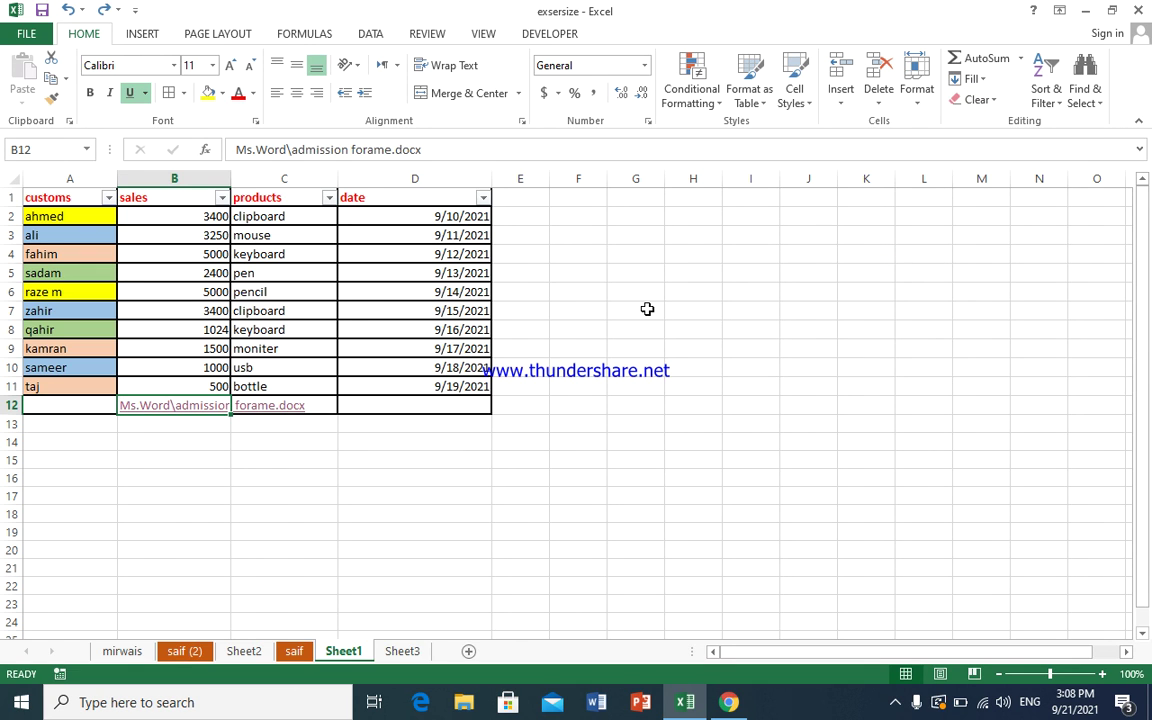